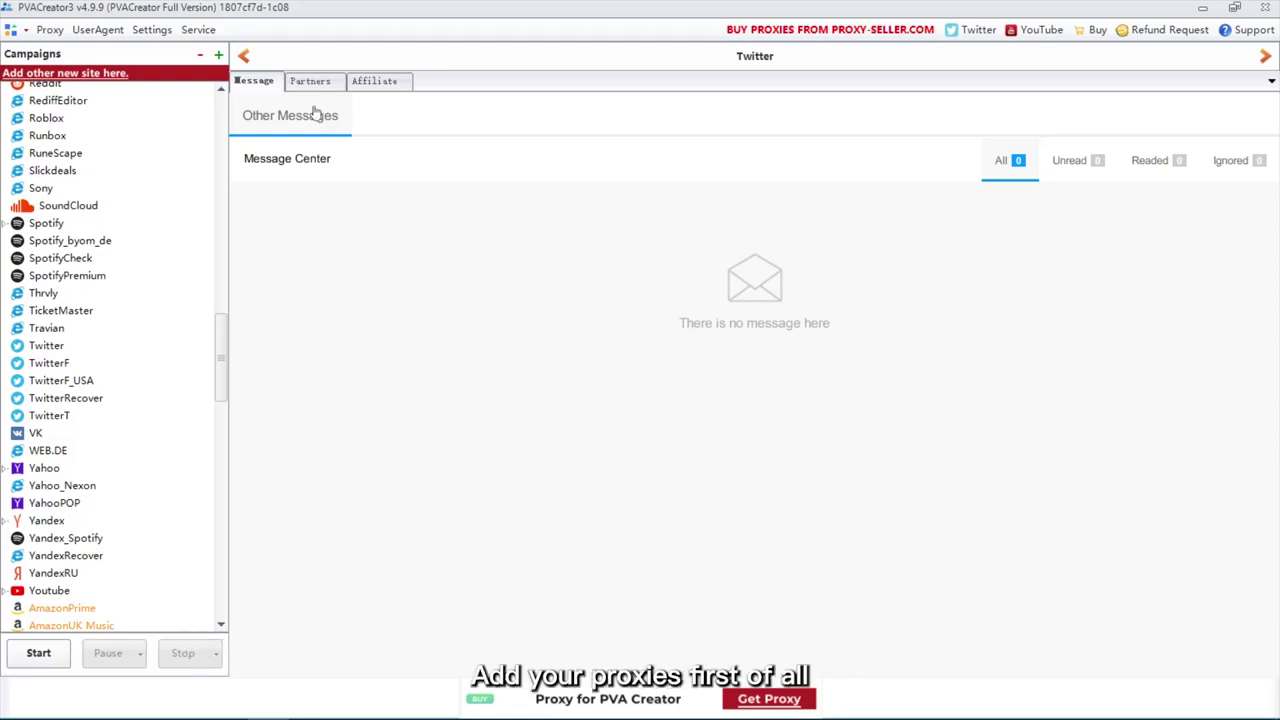
Step: Import the proxy 127.0.0.1:2802 from the proxy file
click(62, 31)
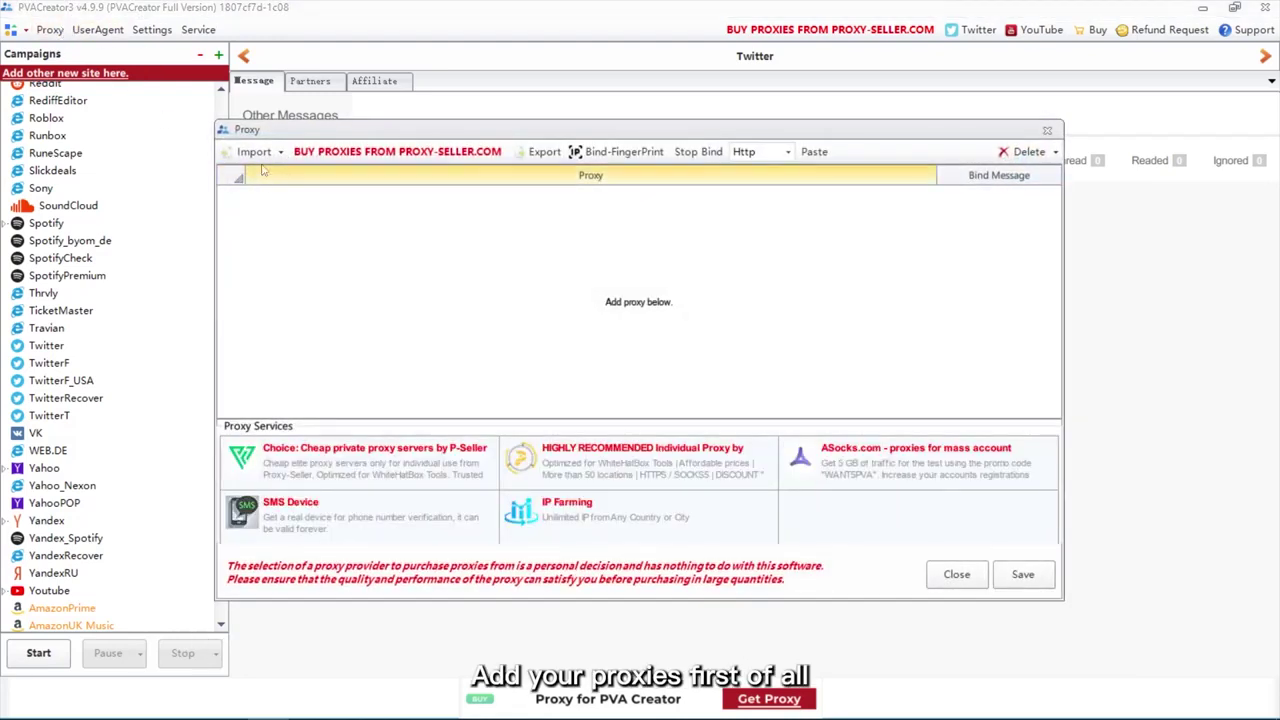
click(253, 151)
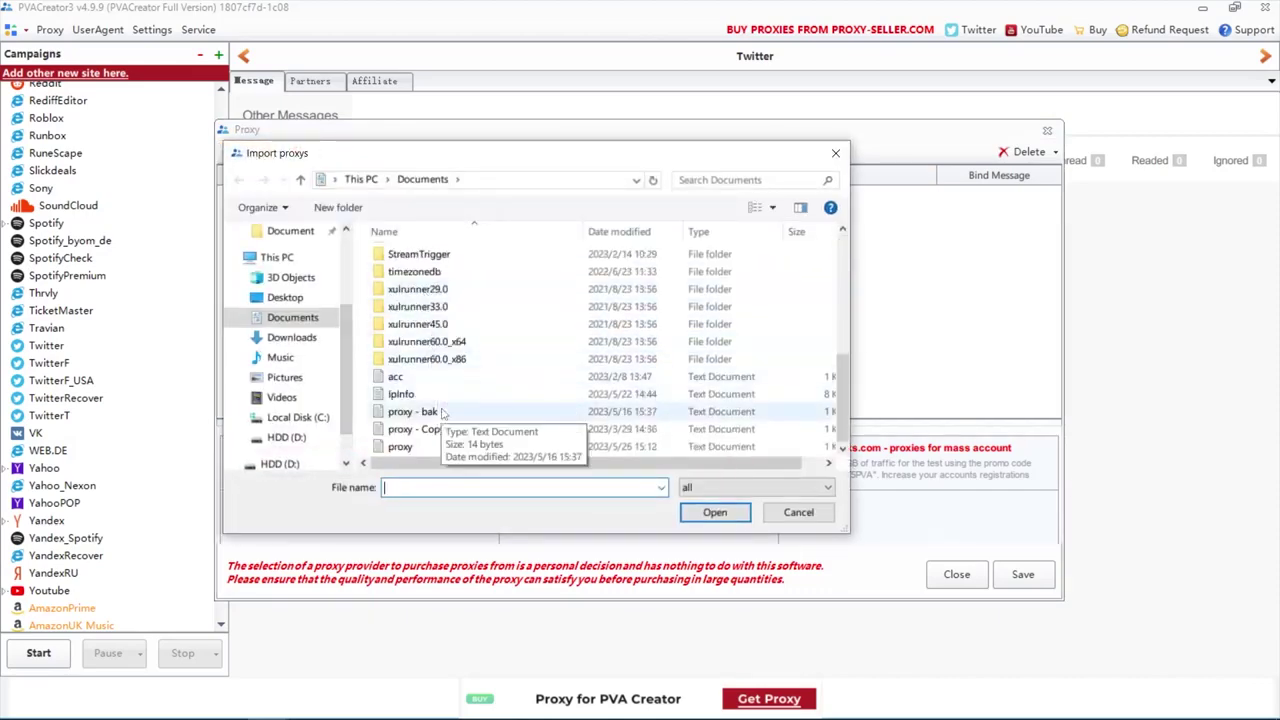
double_click(470, 411)
Step: Bind a Hong Kong language, timezone and location fingerprint to the proxy and save
click(637, 156)
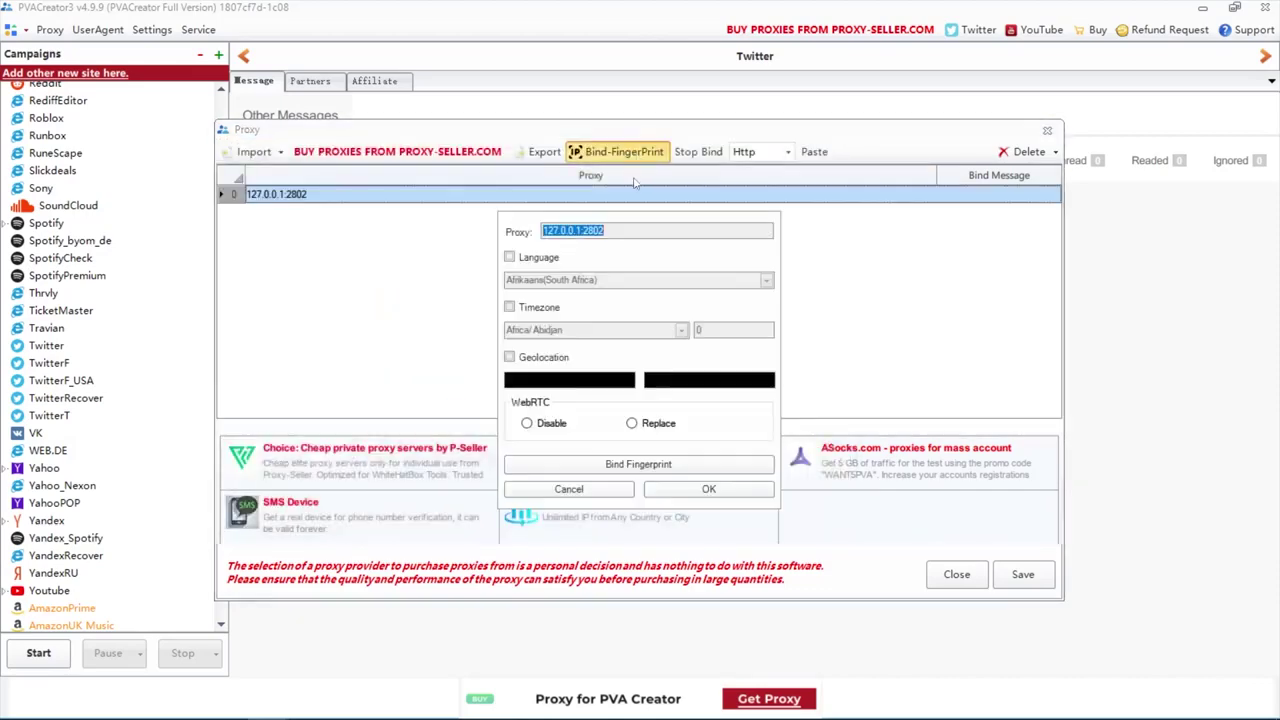
click(657, 466)
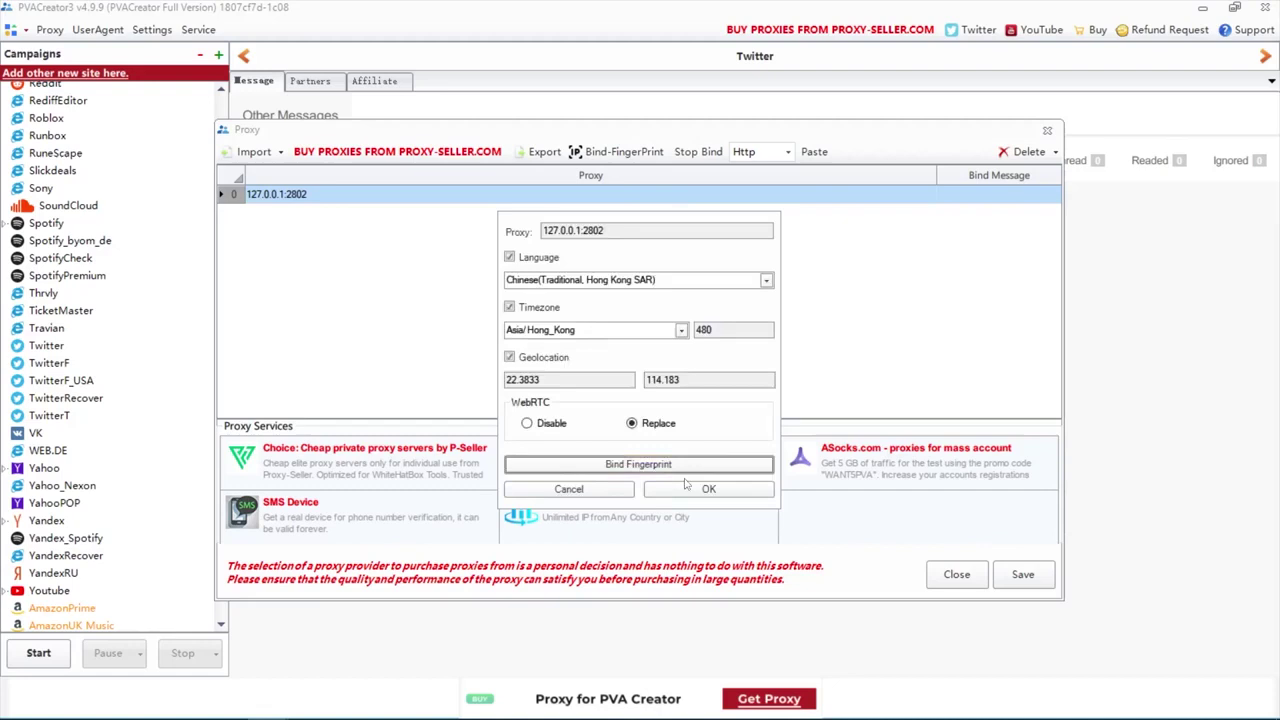
click(690, 487)
click(1020, 572)
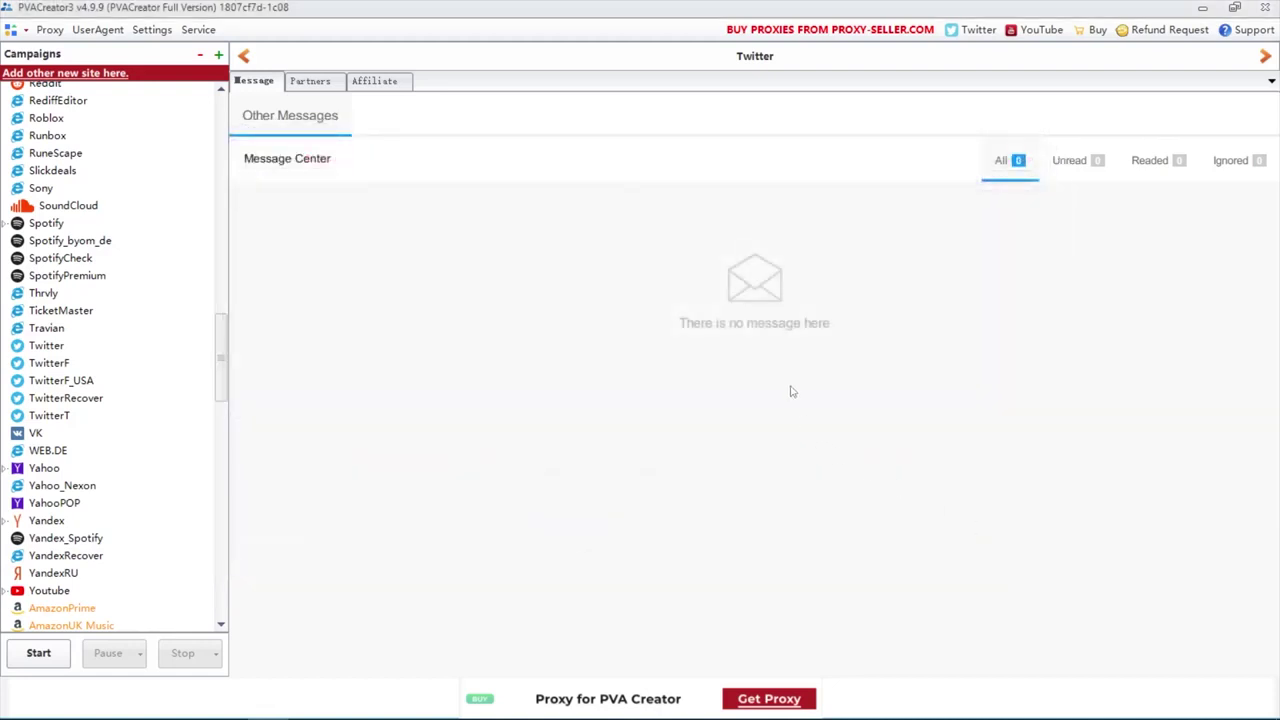
Step: Select the 5sim and 2Captcha API keys and keep USA as the 5sim phone country
click(215, 32)
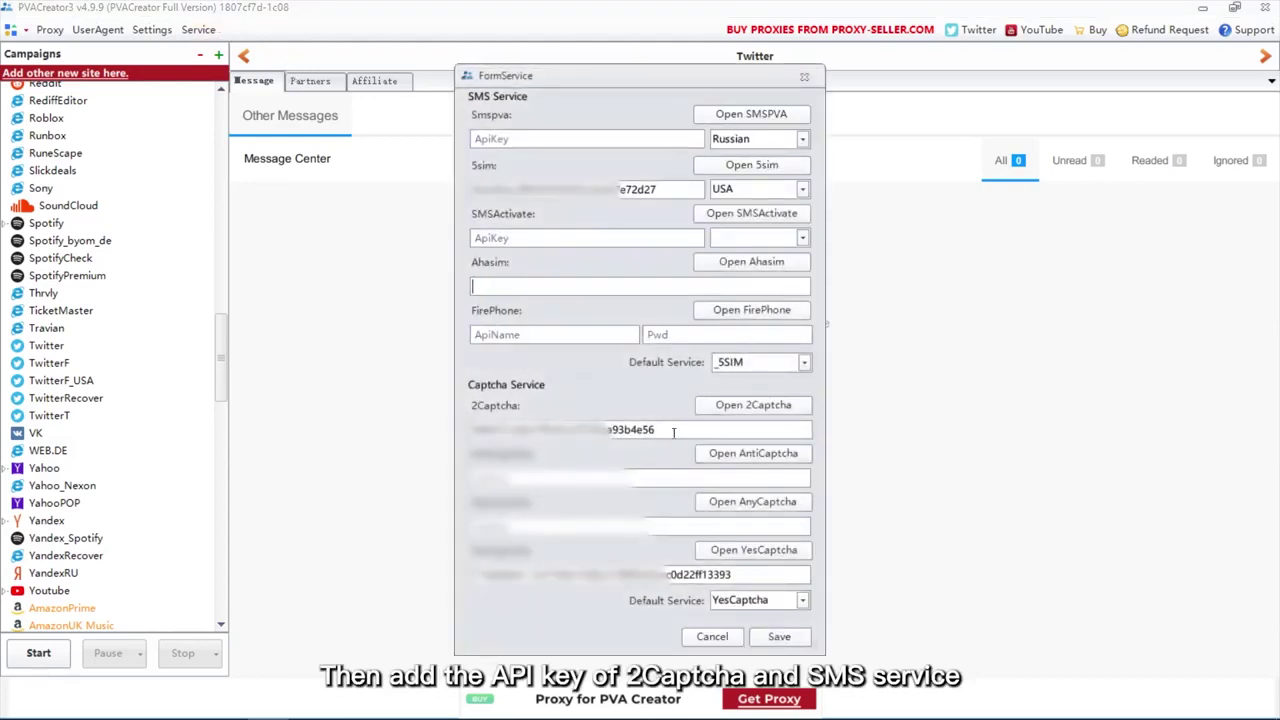
drag(677, 432, 470, 432)
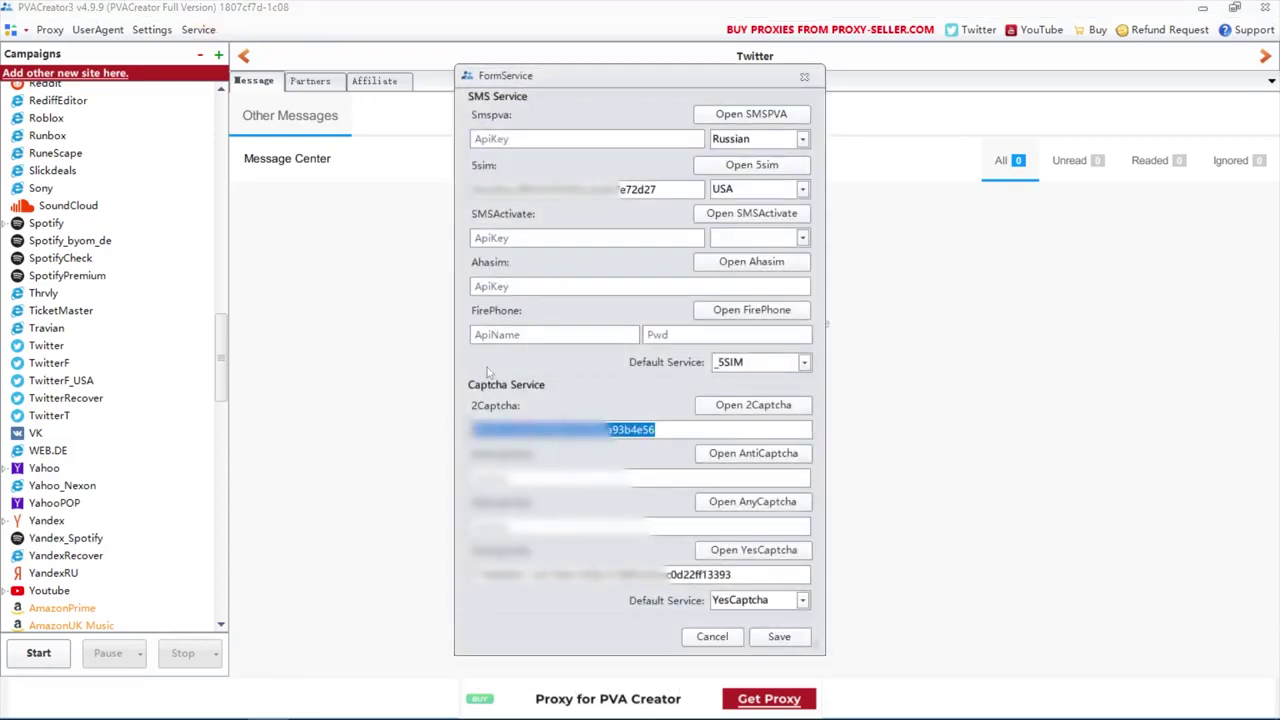
drag(665, 189, 475, 189)
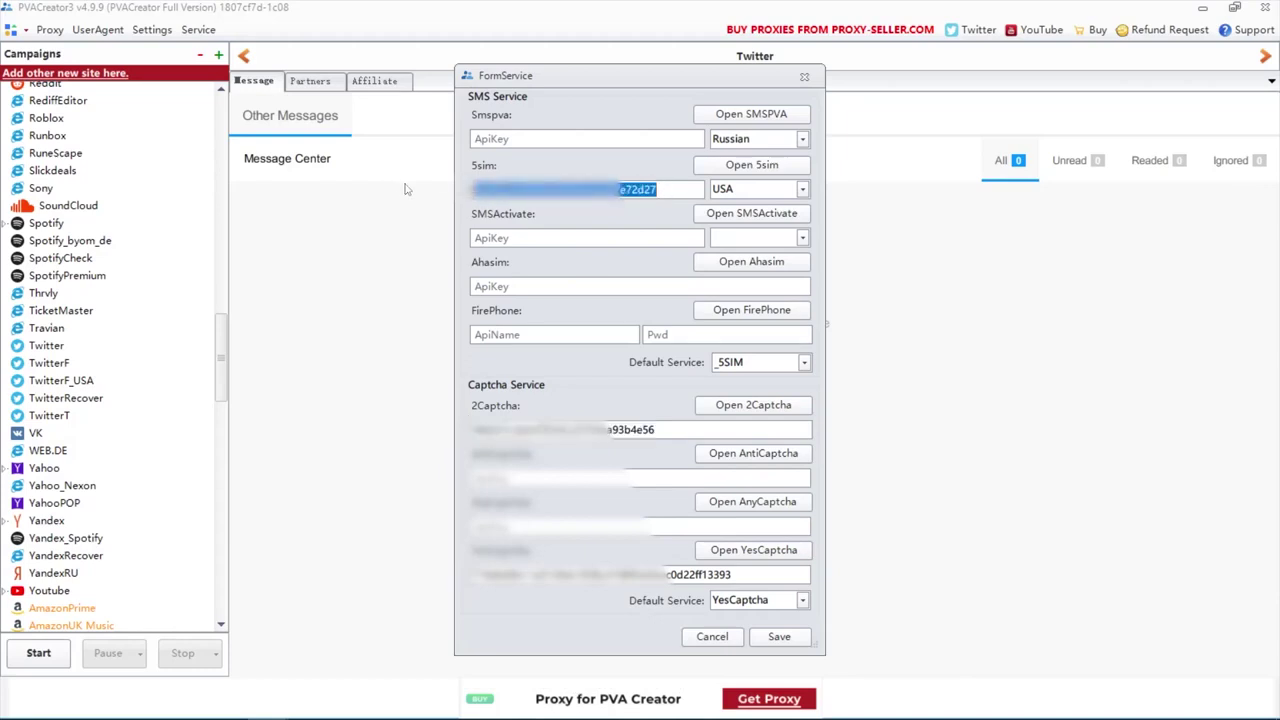
click(802, 190)
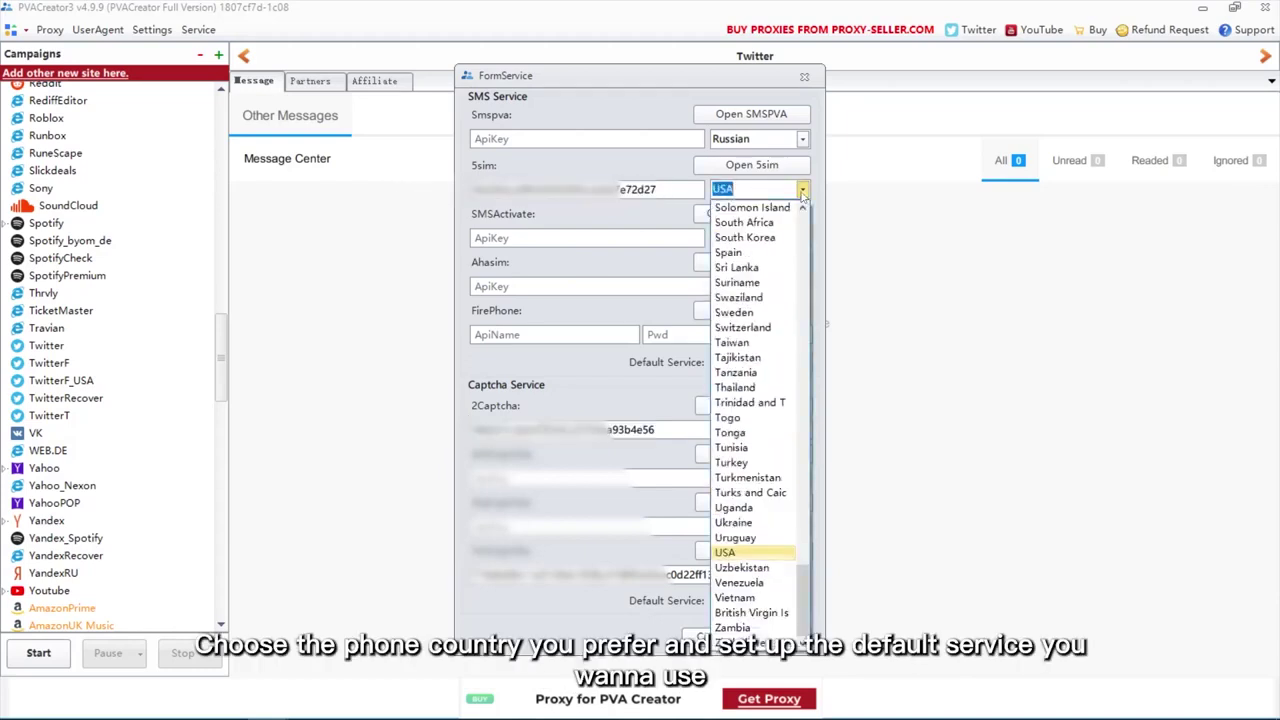
click(740, 555)
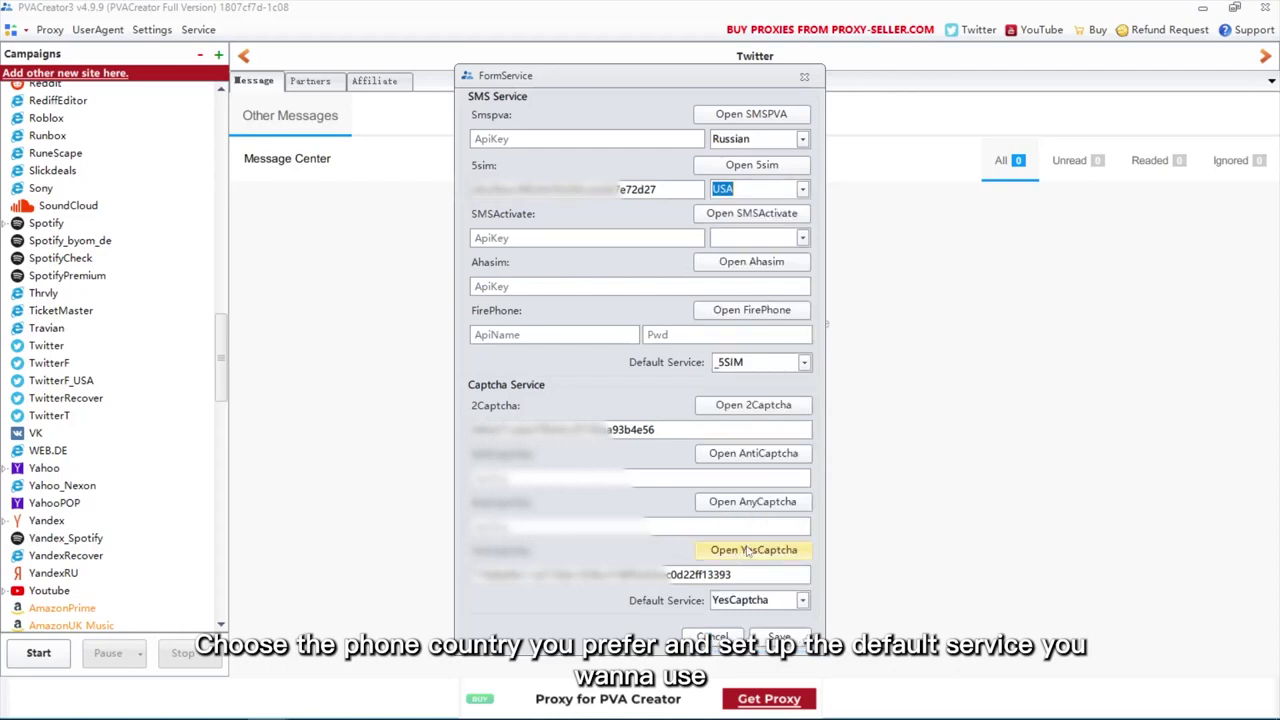
Step: Make 5SIM the default SMS service and 2Captcha the default captcha service, then save
click(800, 362)
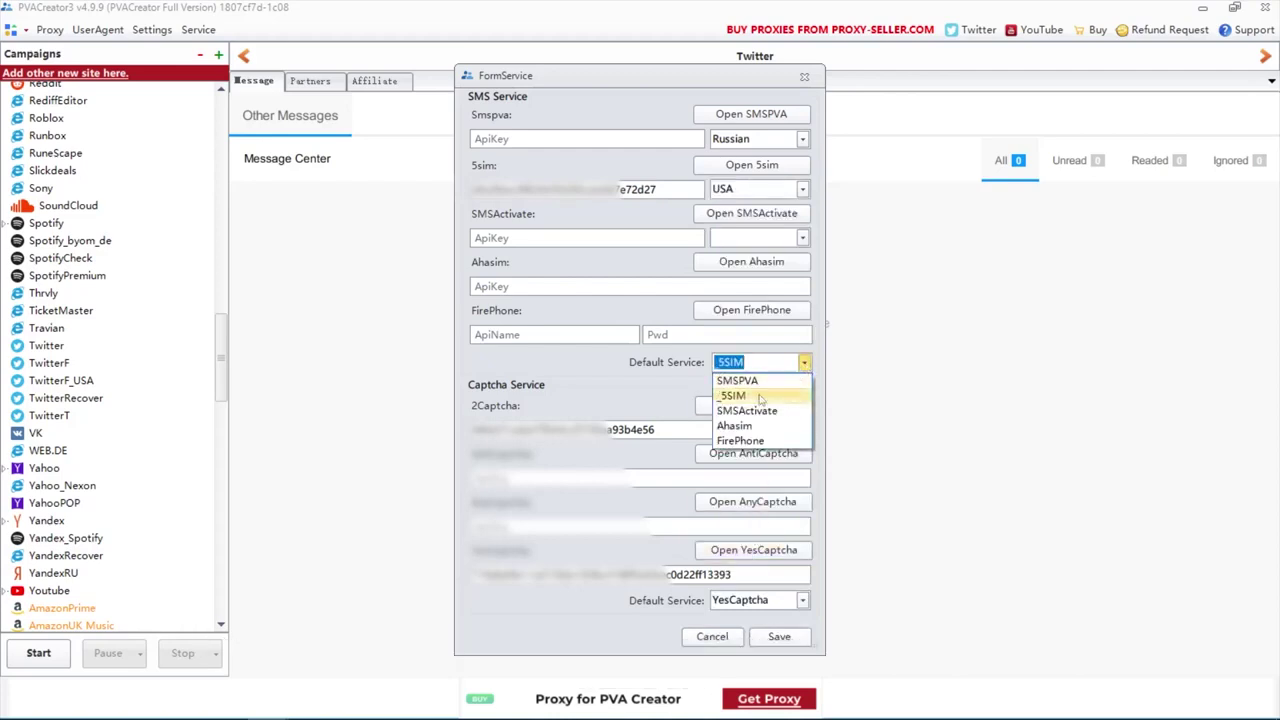
click(735, 388)
click(802, 600)
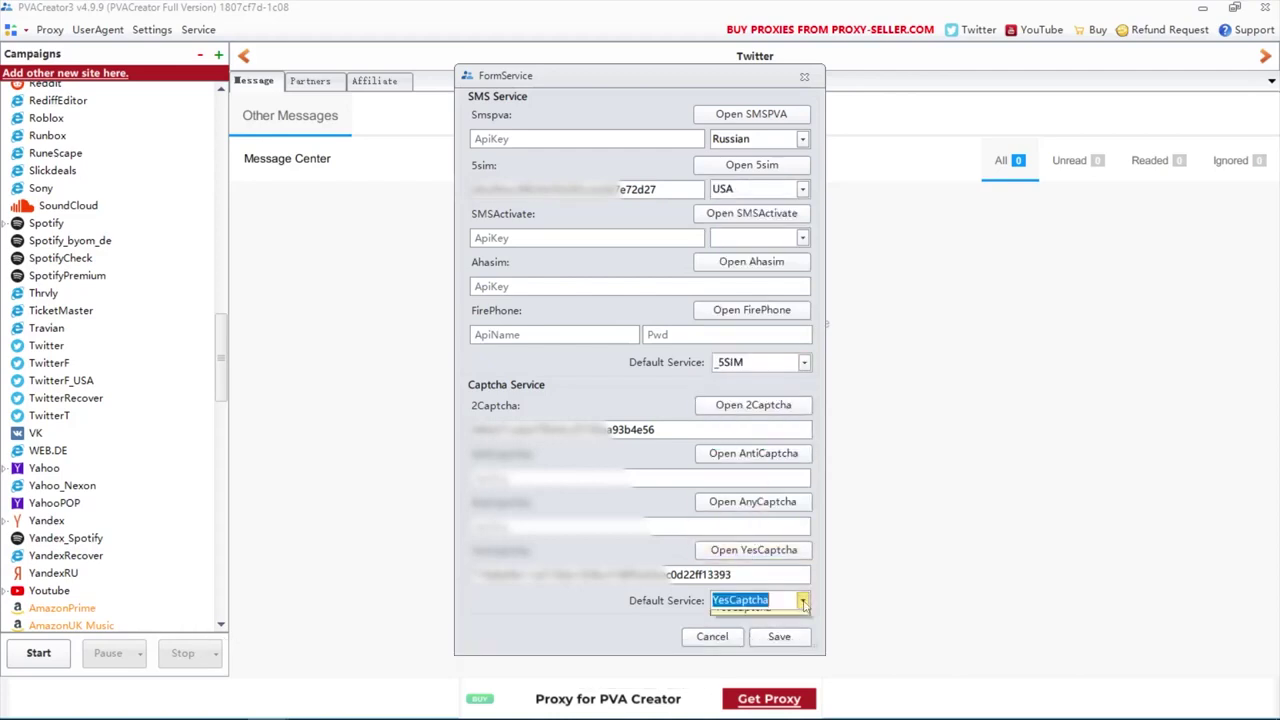
click(765, 614)
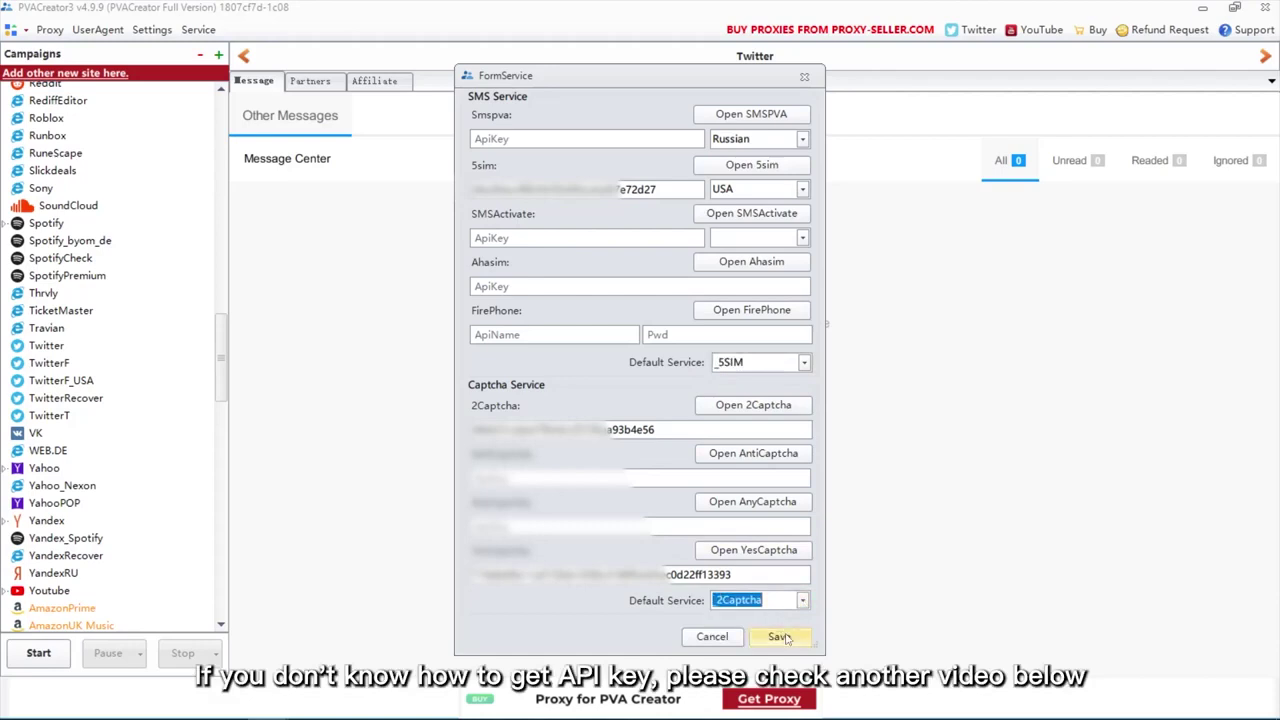
click(780, 637)
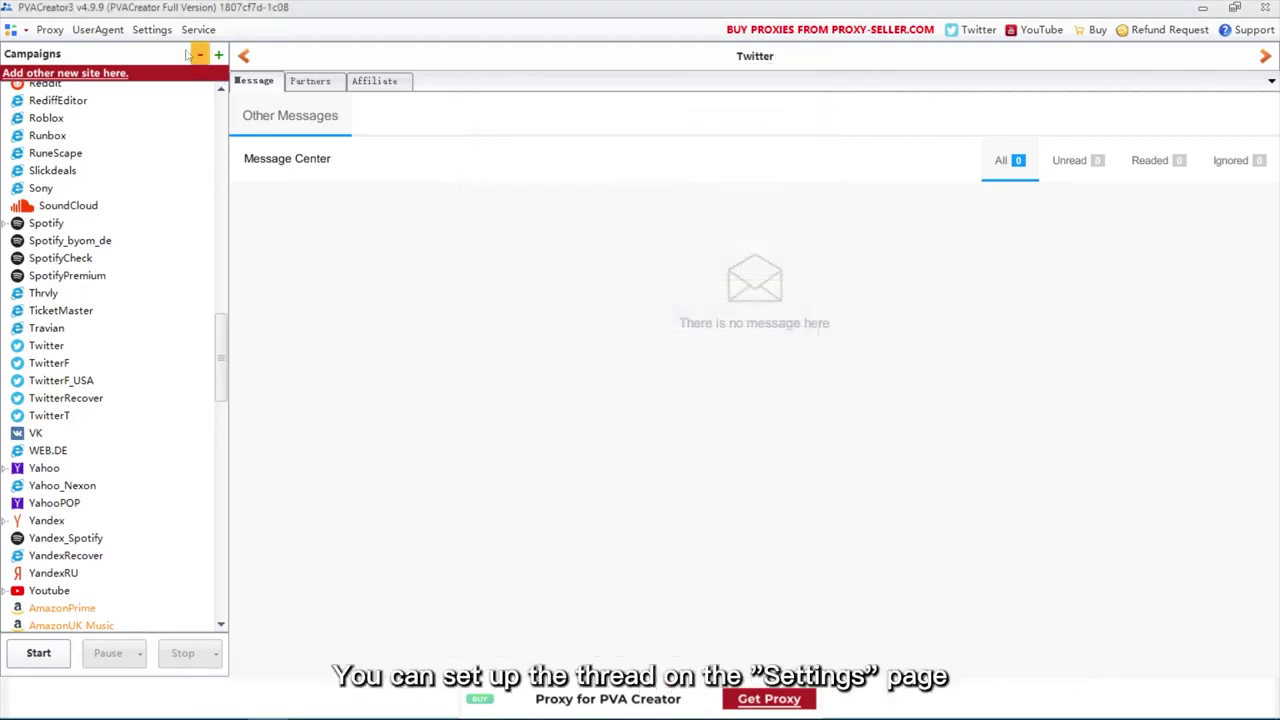
Step: Show the general settings with thread count 5 and toggle the Change MAC option
click(152, 29)
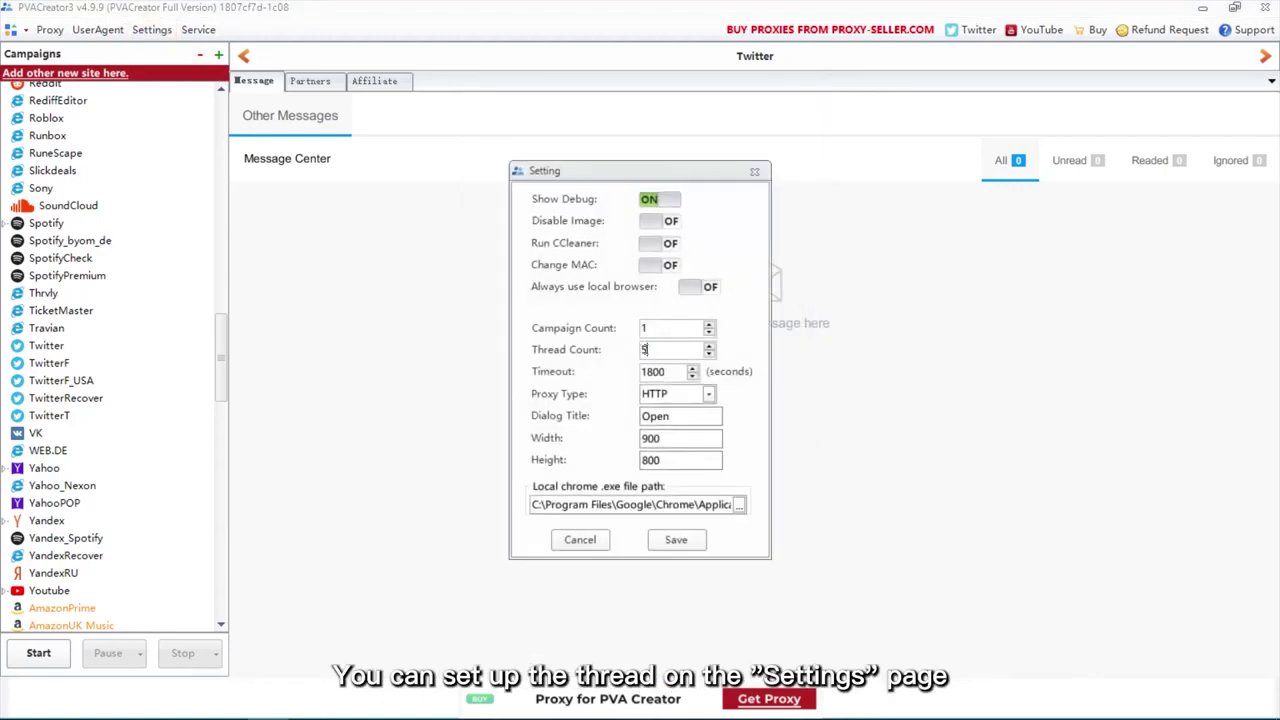
drag(647, 349, 627, 356)
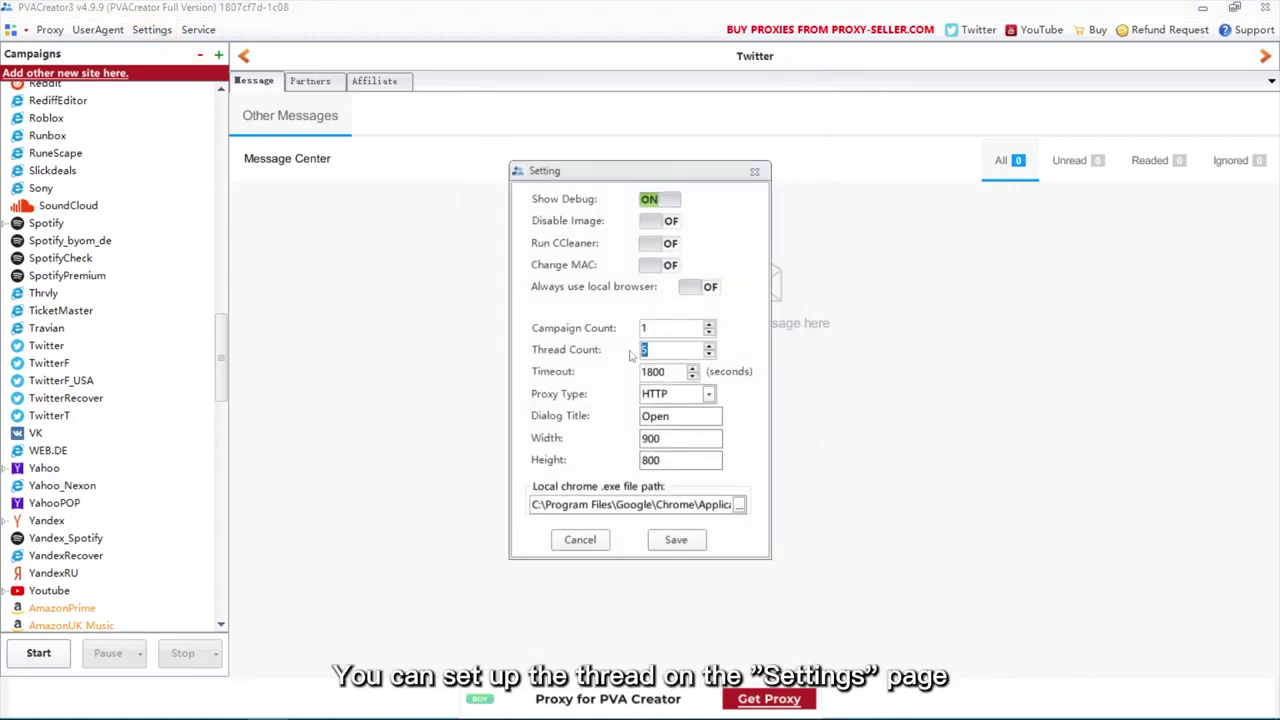
click(645, 272)
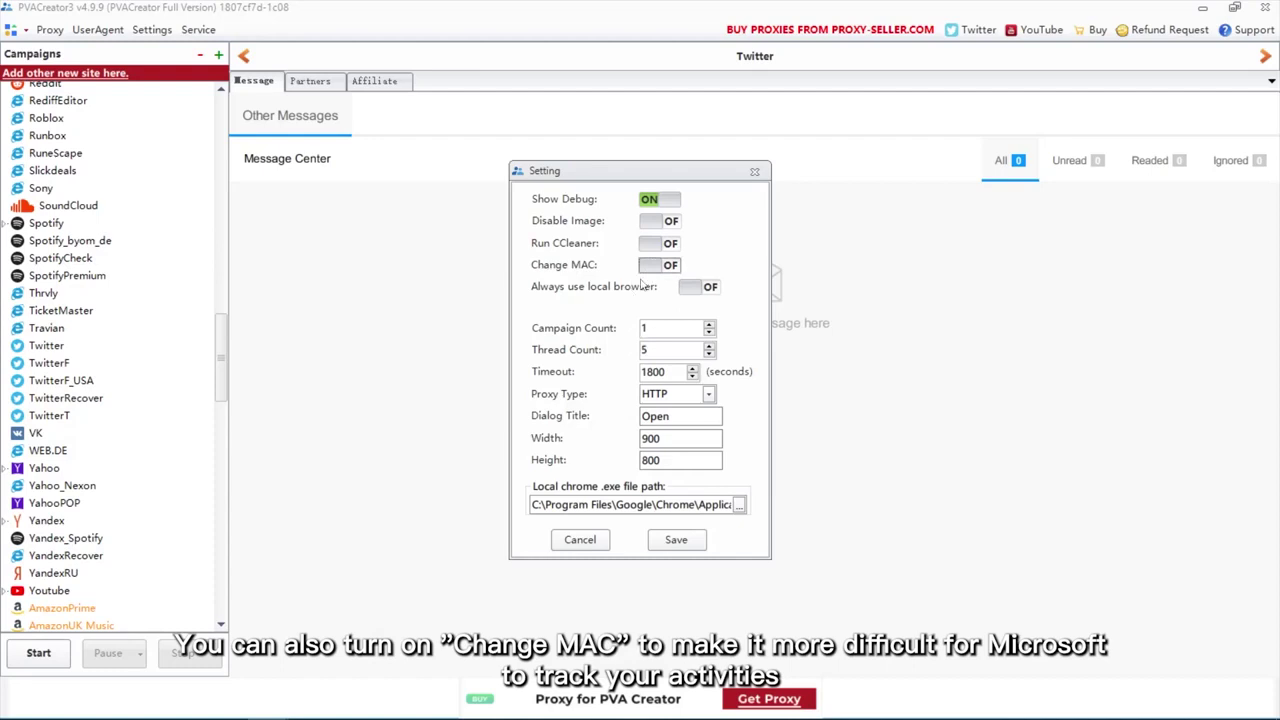
Step: Save the general settings and create a new Twitter campaign
click(684, 542)
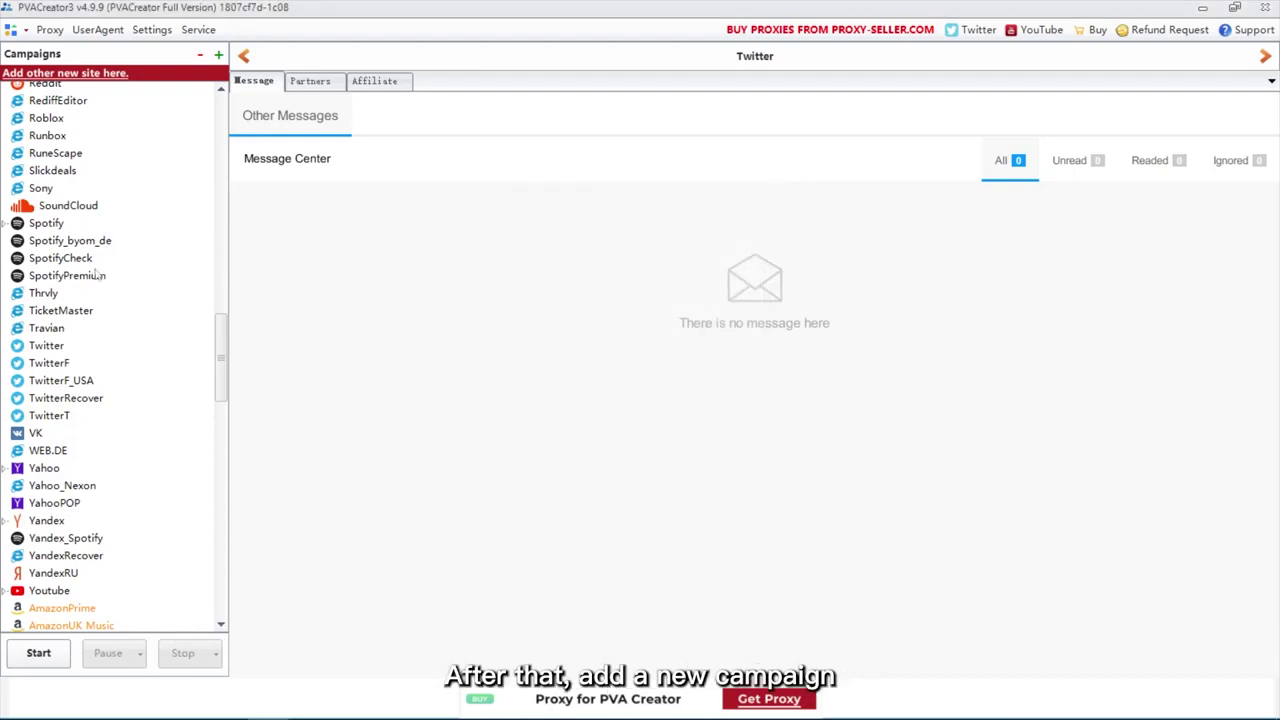
click(57, 346)
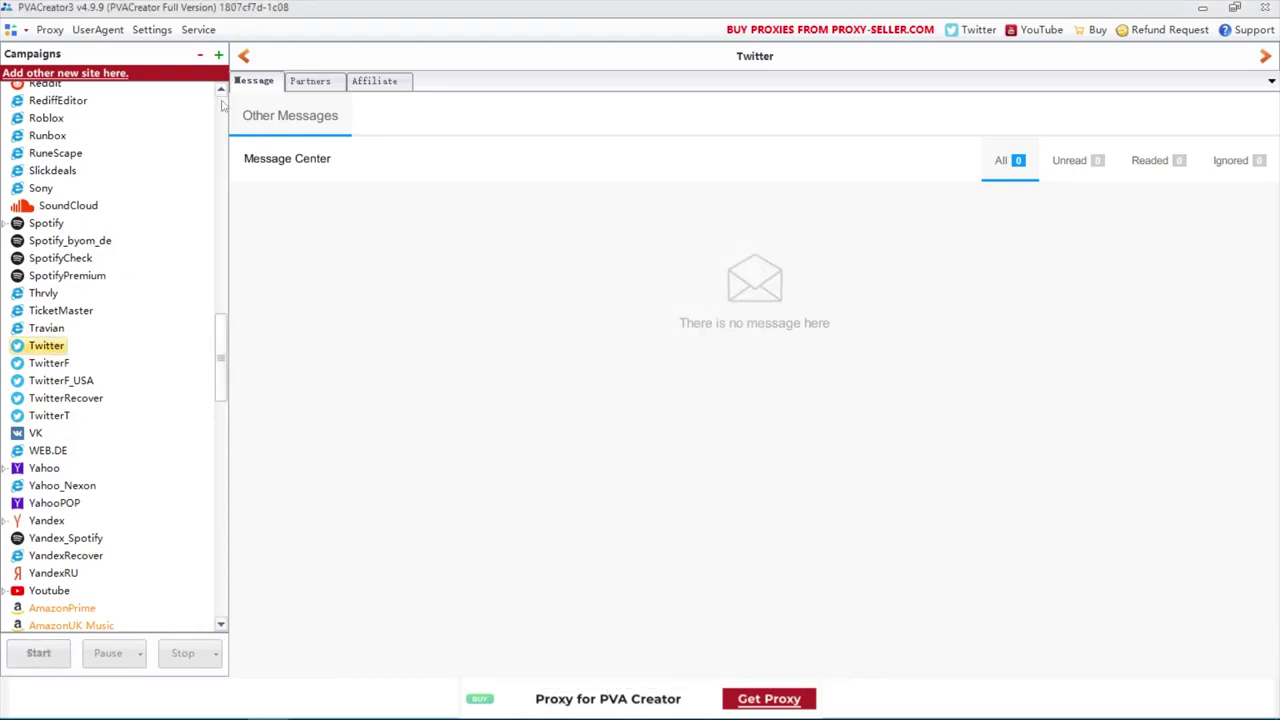
click(218, 55)
Step: Bind the imported proxy 127.0.0.1:2802 to the Twitter campaign
click(846, 538)
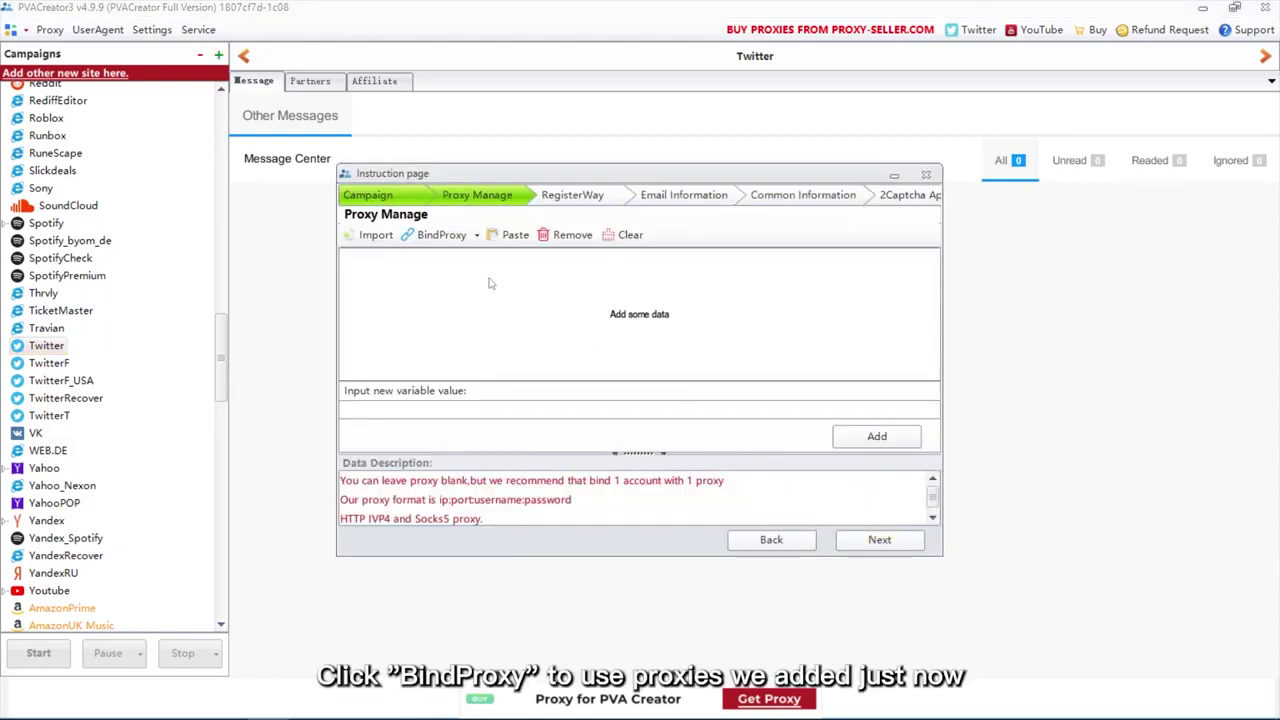
click(441, 238)
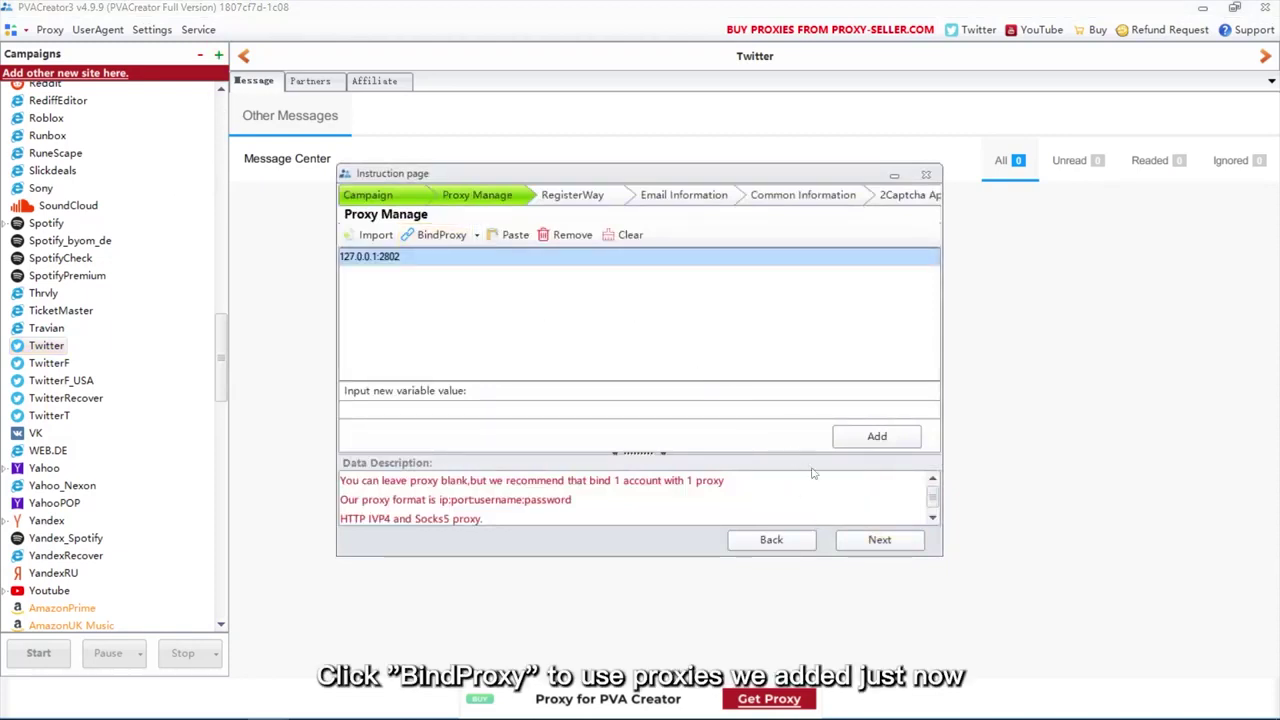
click(872, 540)
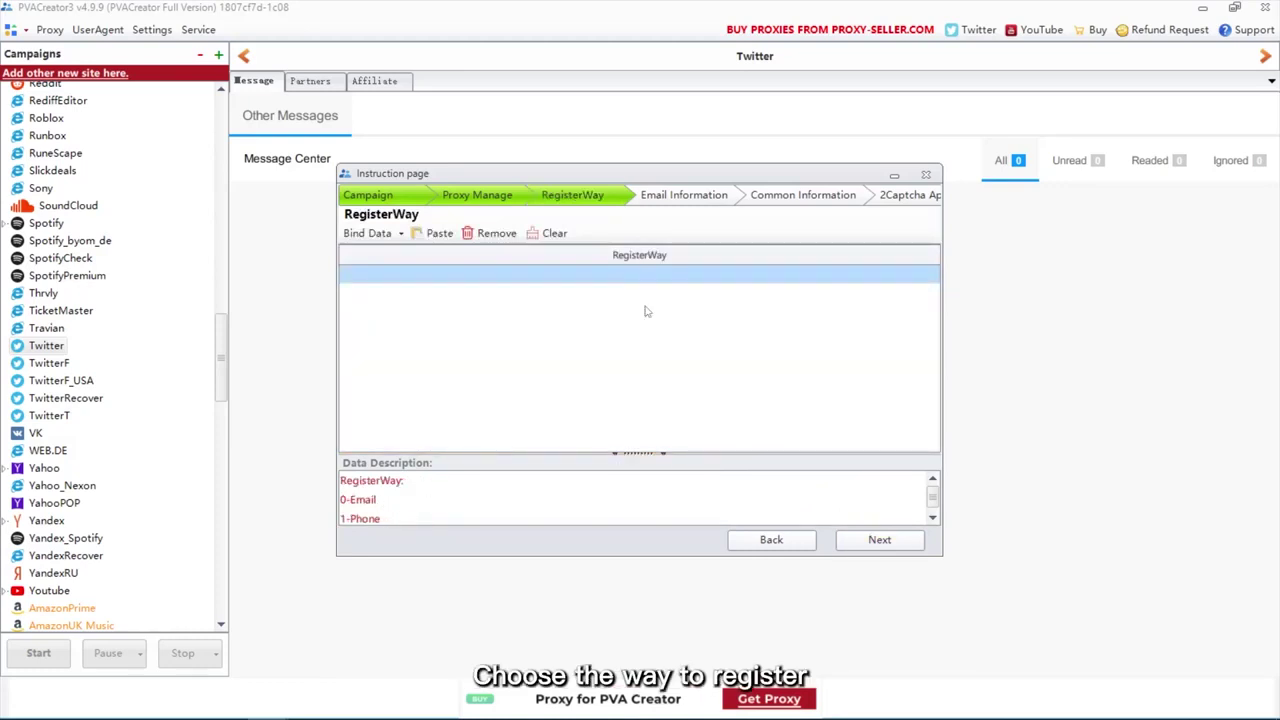
Step: Set the registration method value to 1 (phone) and continue to email information
click(672, 272)
text(1)
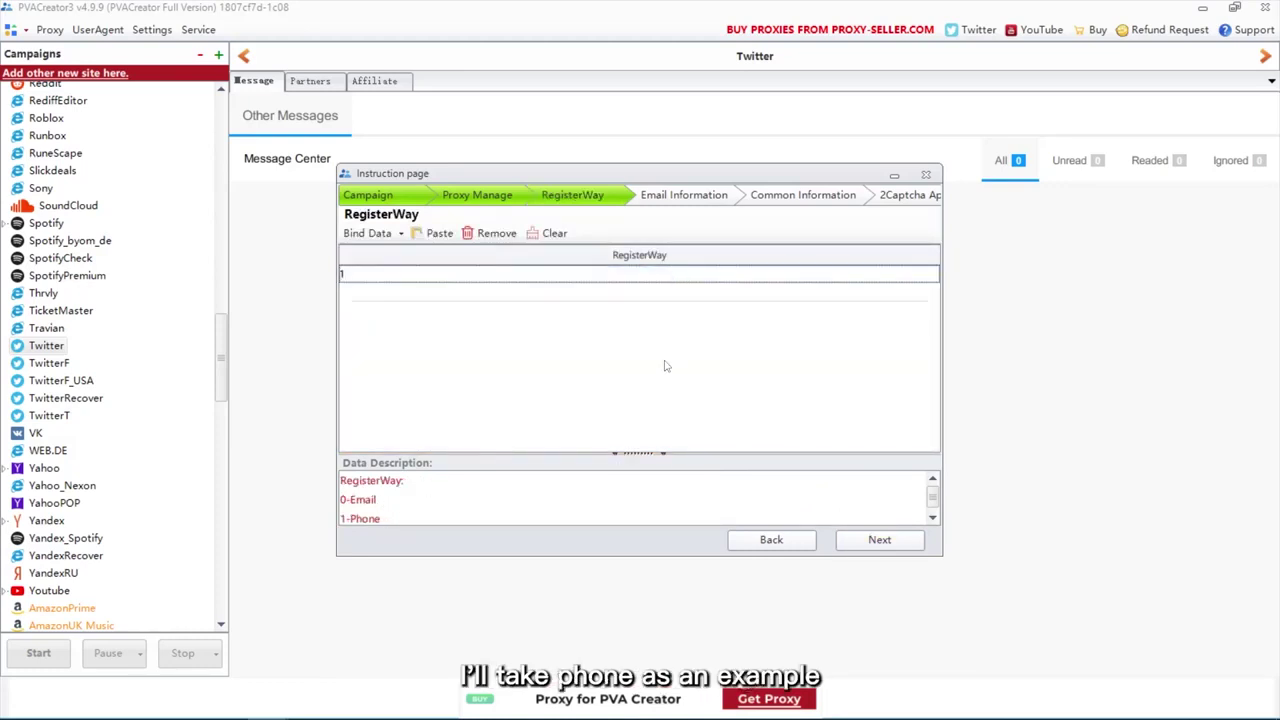
click(851, 541)
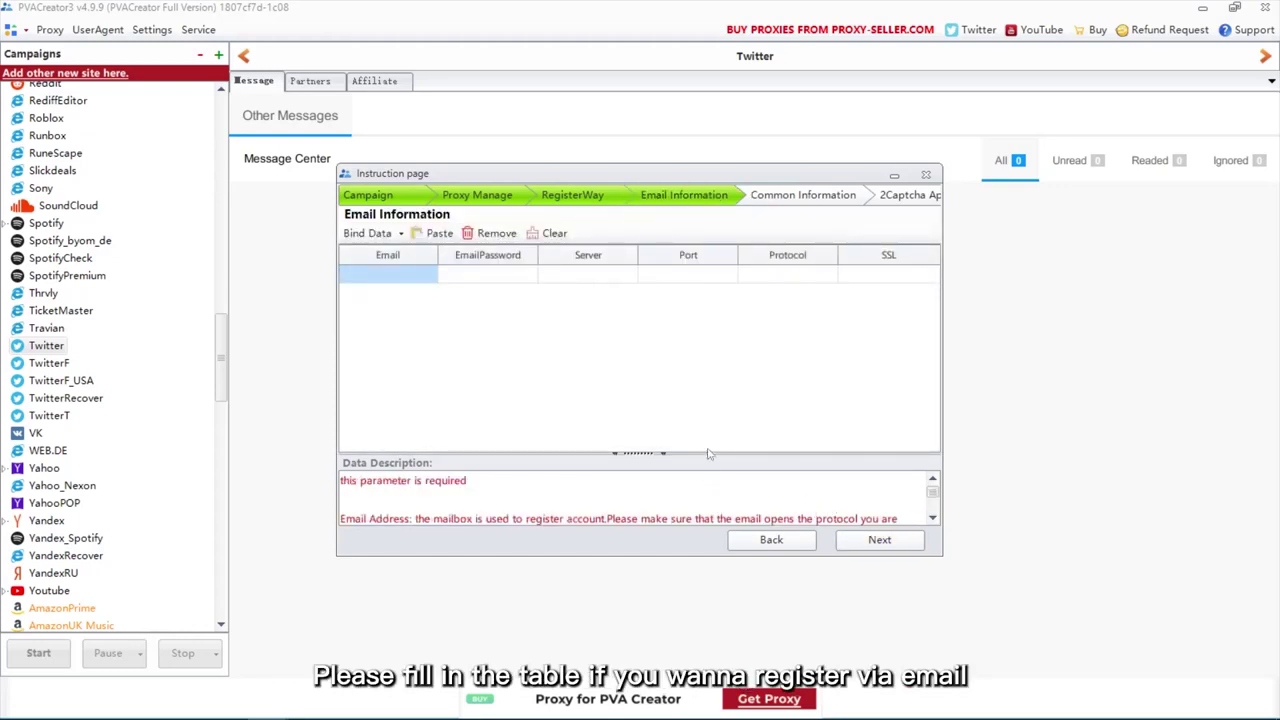
Step: Import the outlook.com mail file into the email table, then clear the example row
click(867, 283)
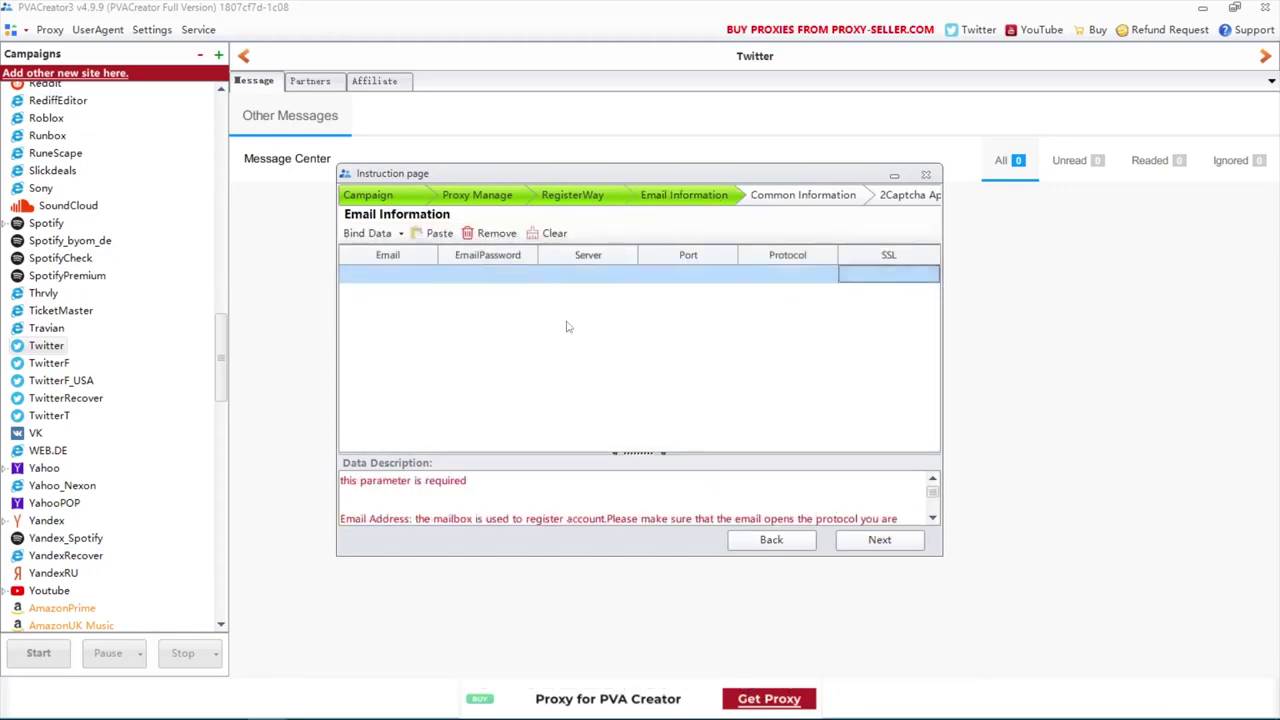
click(400, 233)
click(410, 254)
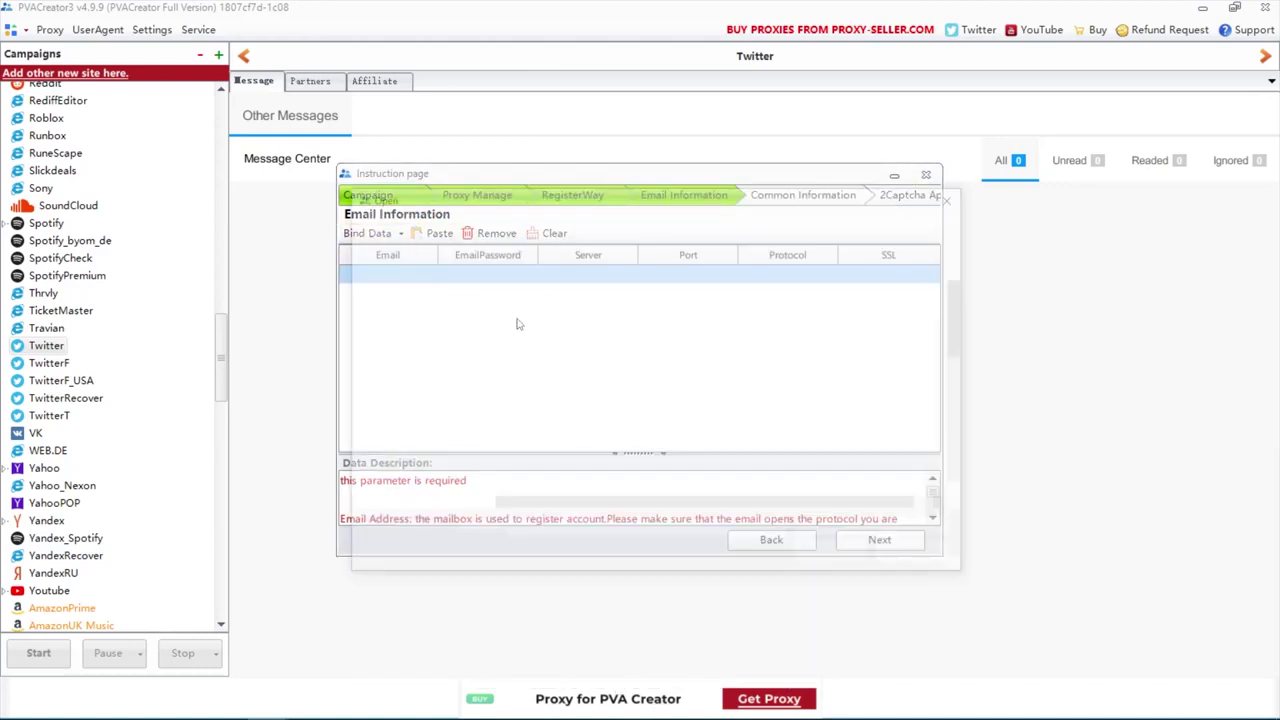
click(517, 473)
double_click(517, 473)
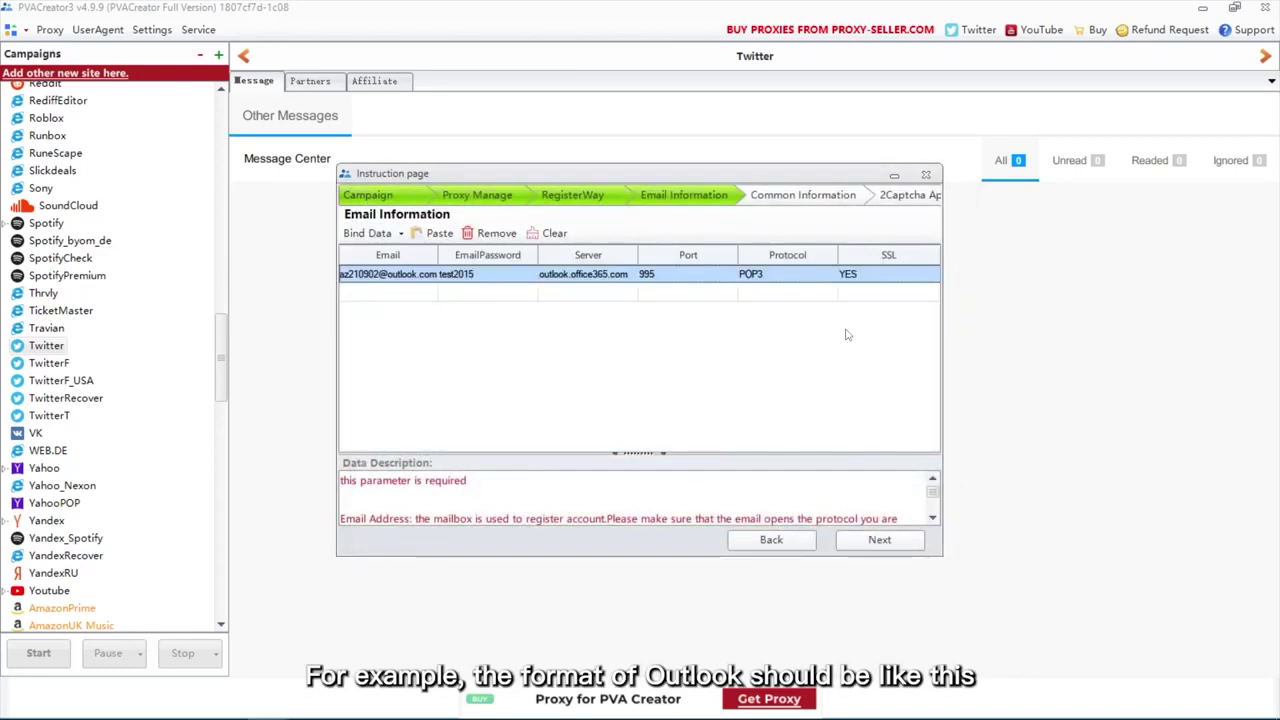
click(550, 233)
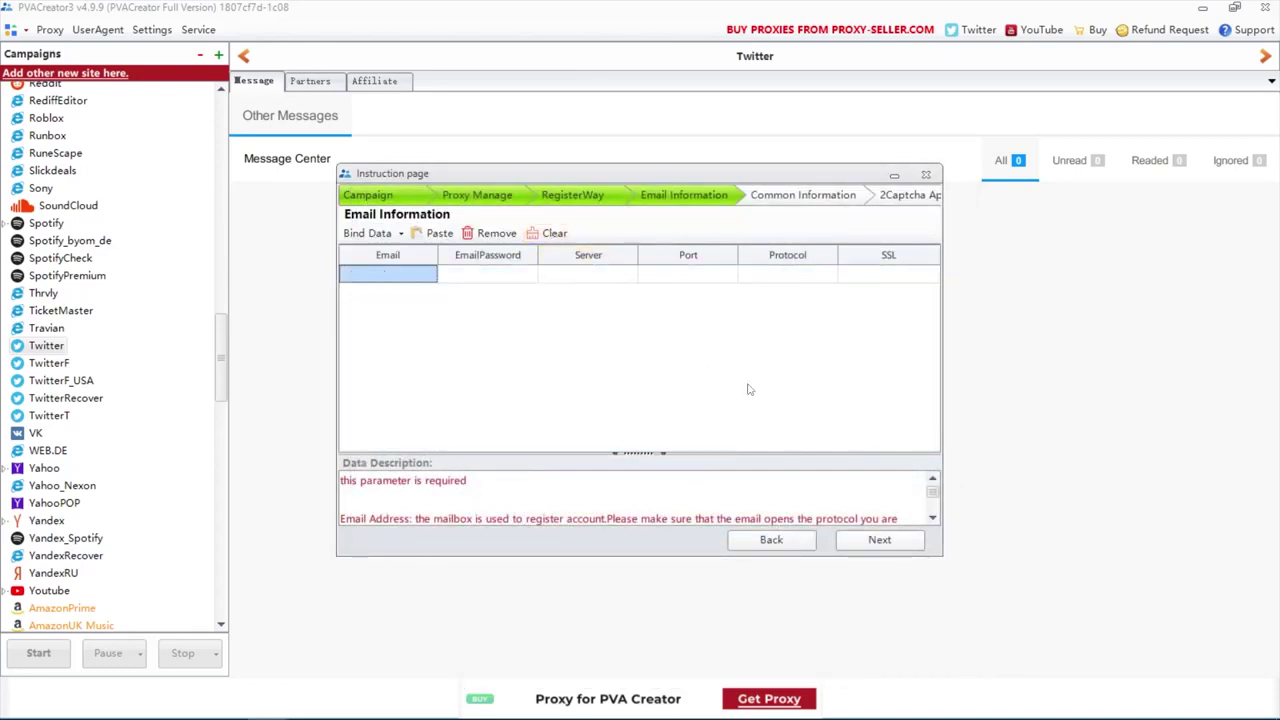
Step: Leave common information blank and skip the 2Captcha key and timing pages to PhoneService
click(876, 540)
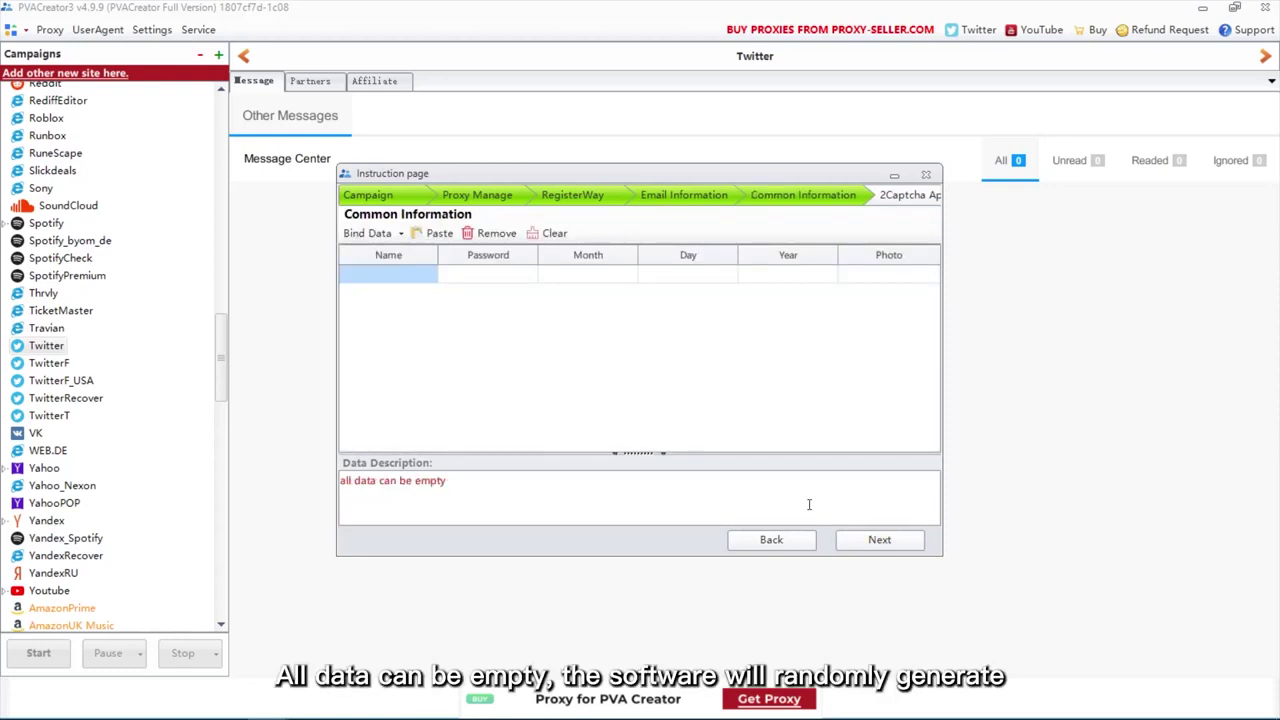
click(399, 234)
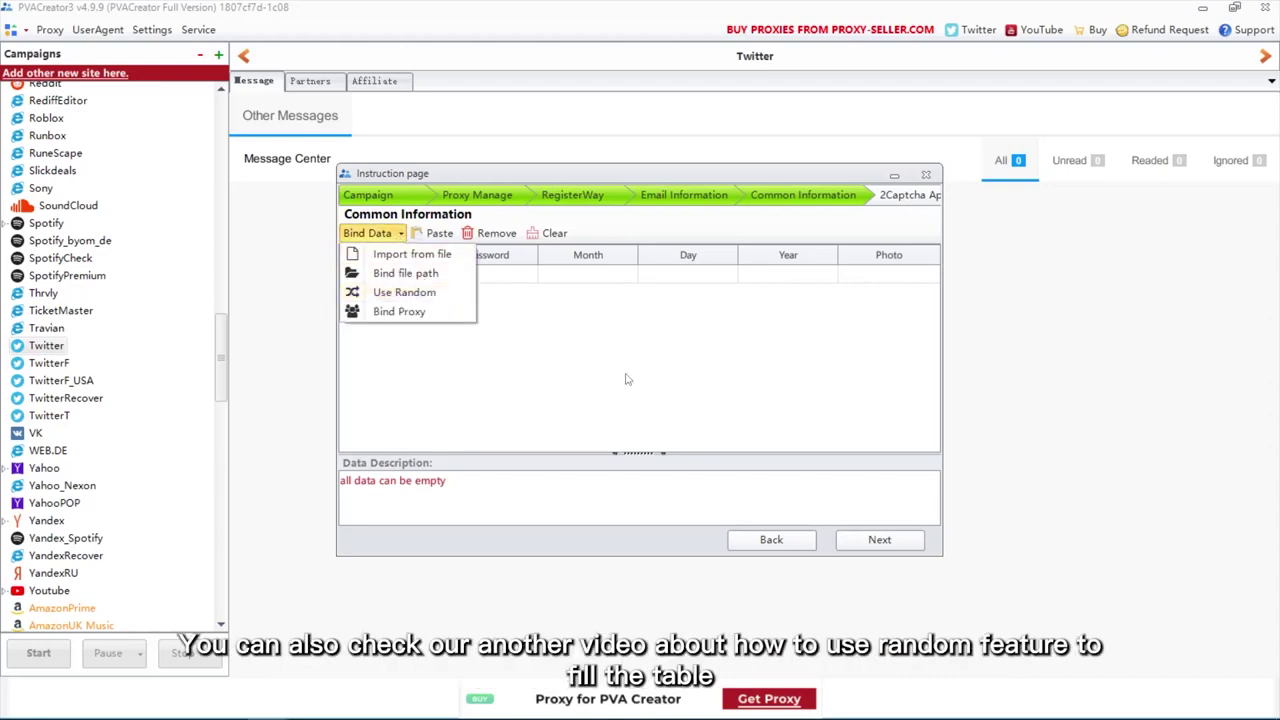
click(916, 549)
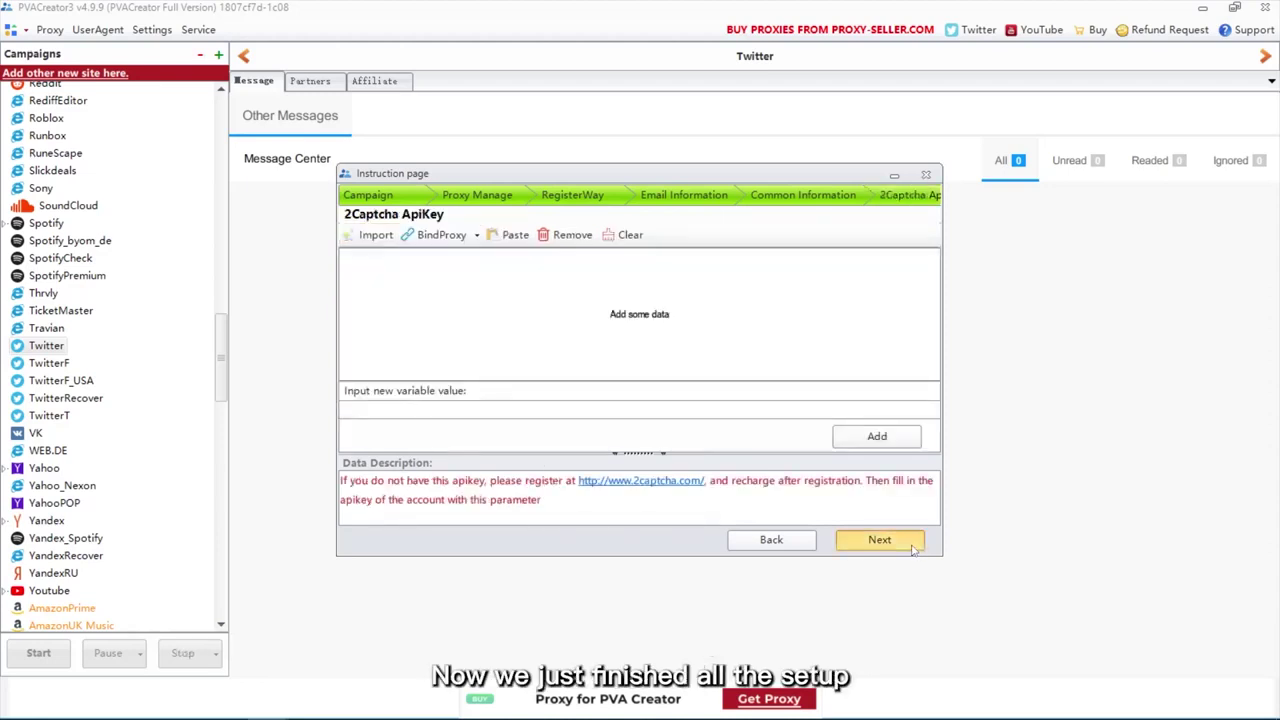
click(912, 547)
click(912, 547)
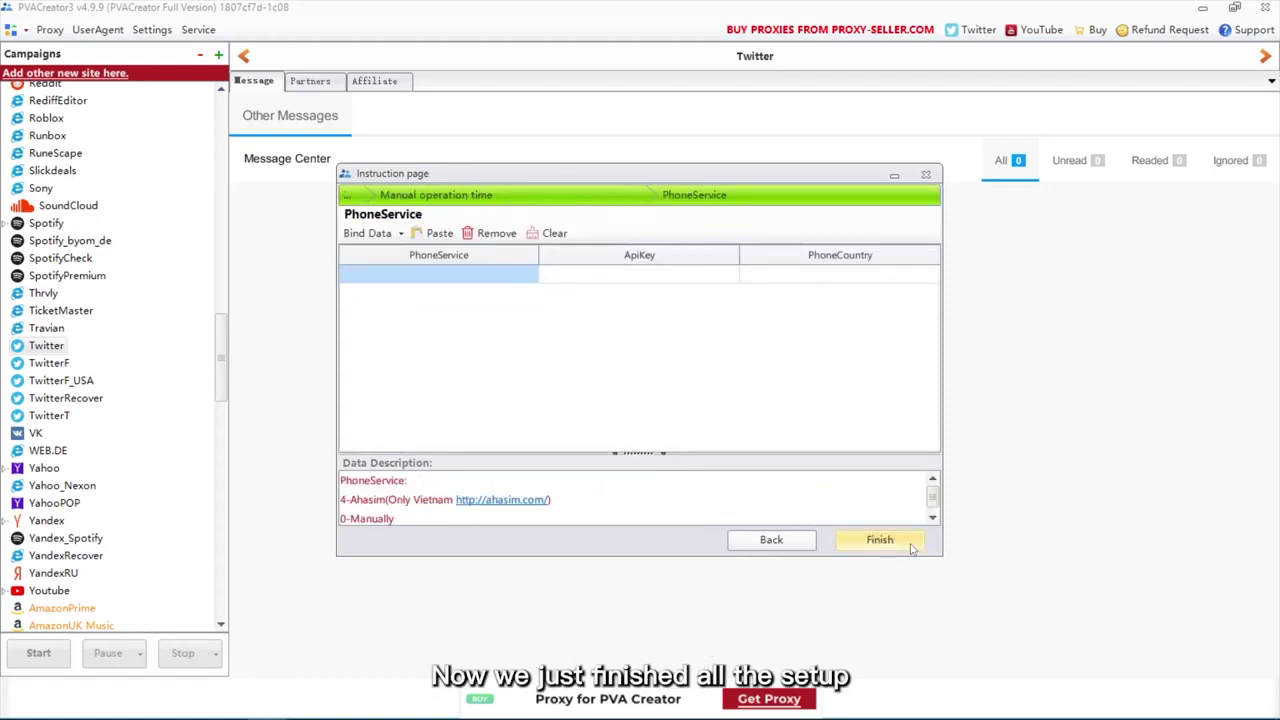
Step: Finish the wizard and start the campaign with 2 run times, trying the schedule and loop options
click(880, 540)
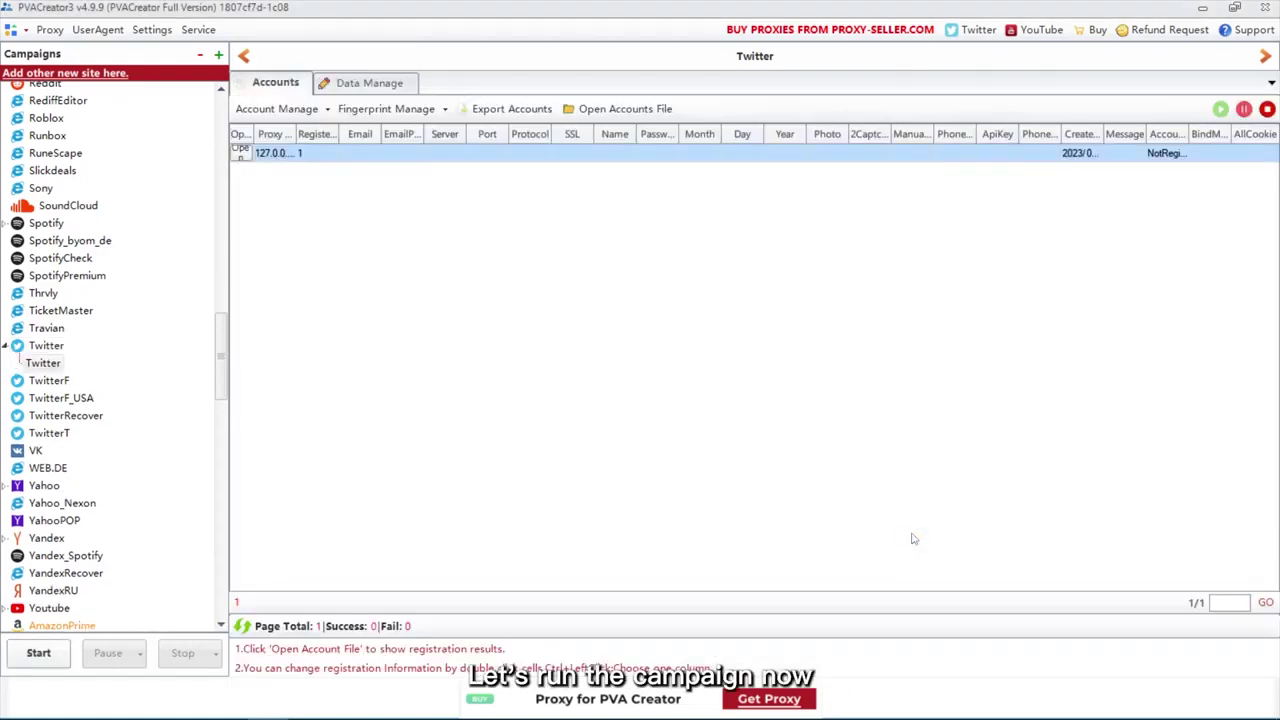
click(38, 653)
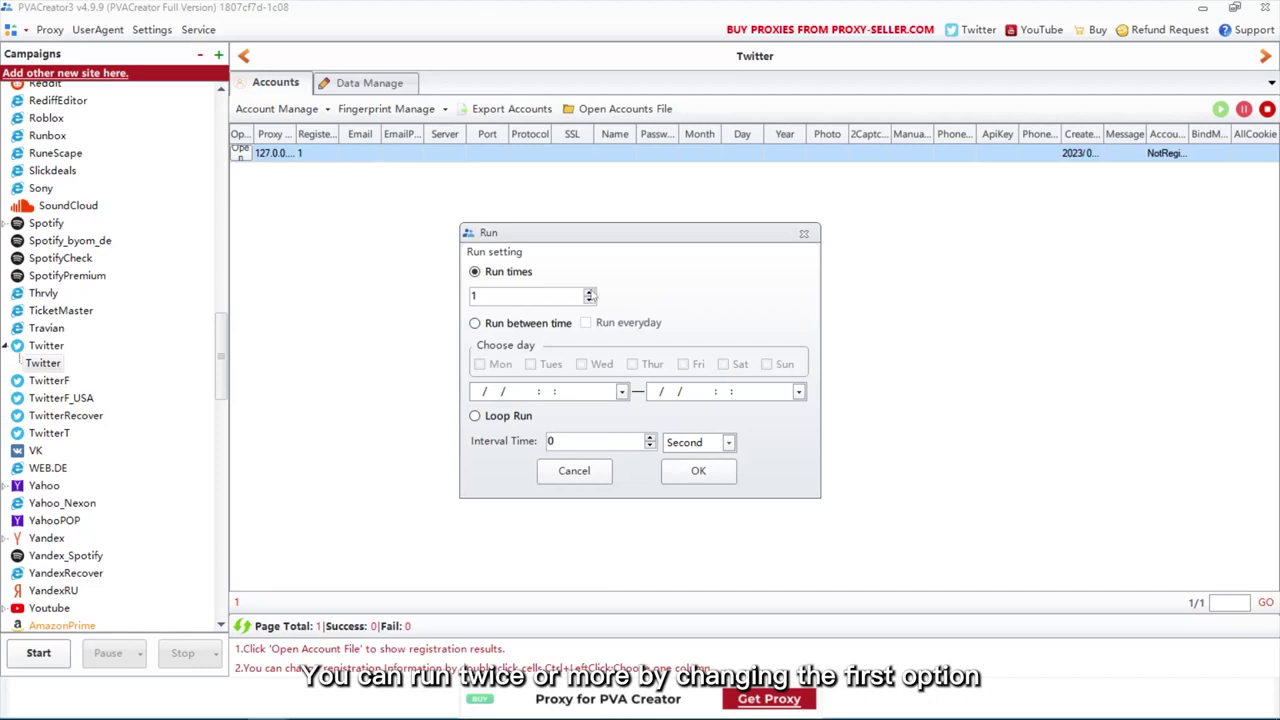
click(590, 292)
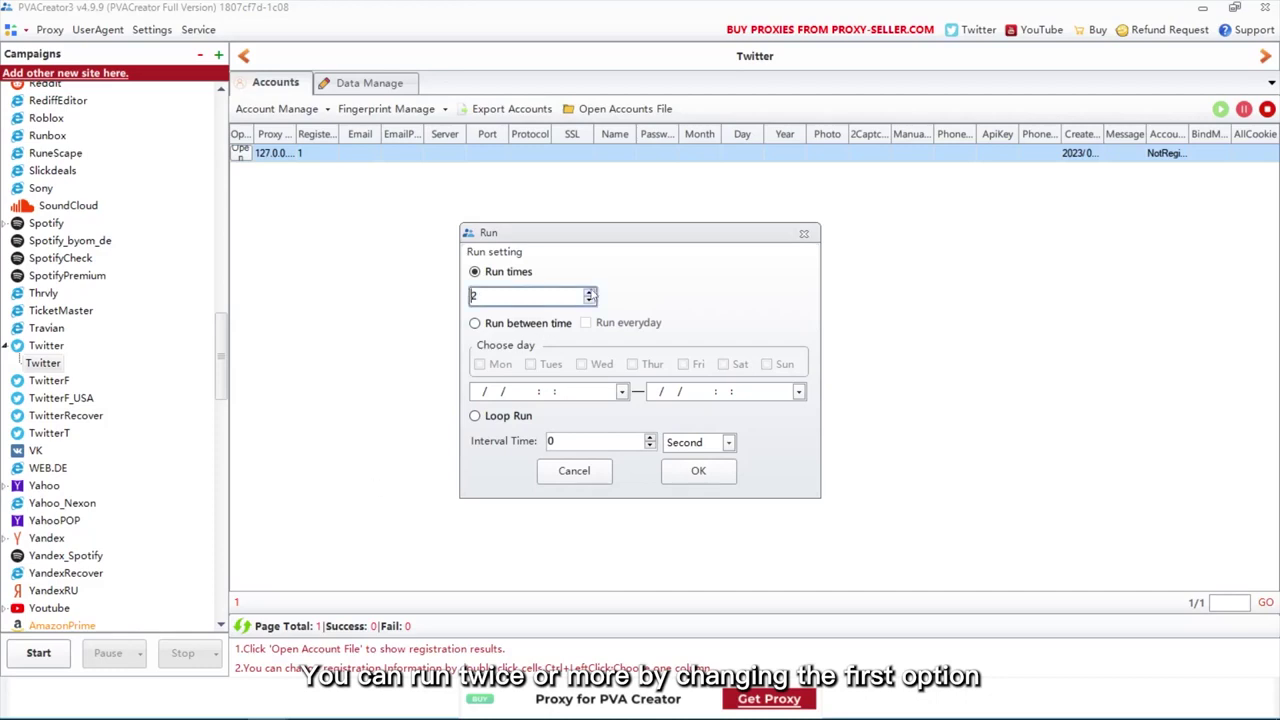
click(520, 324)
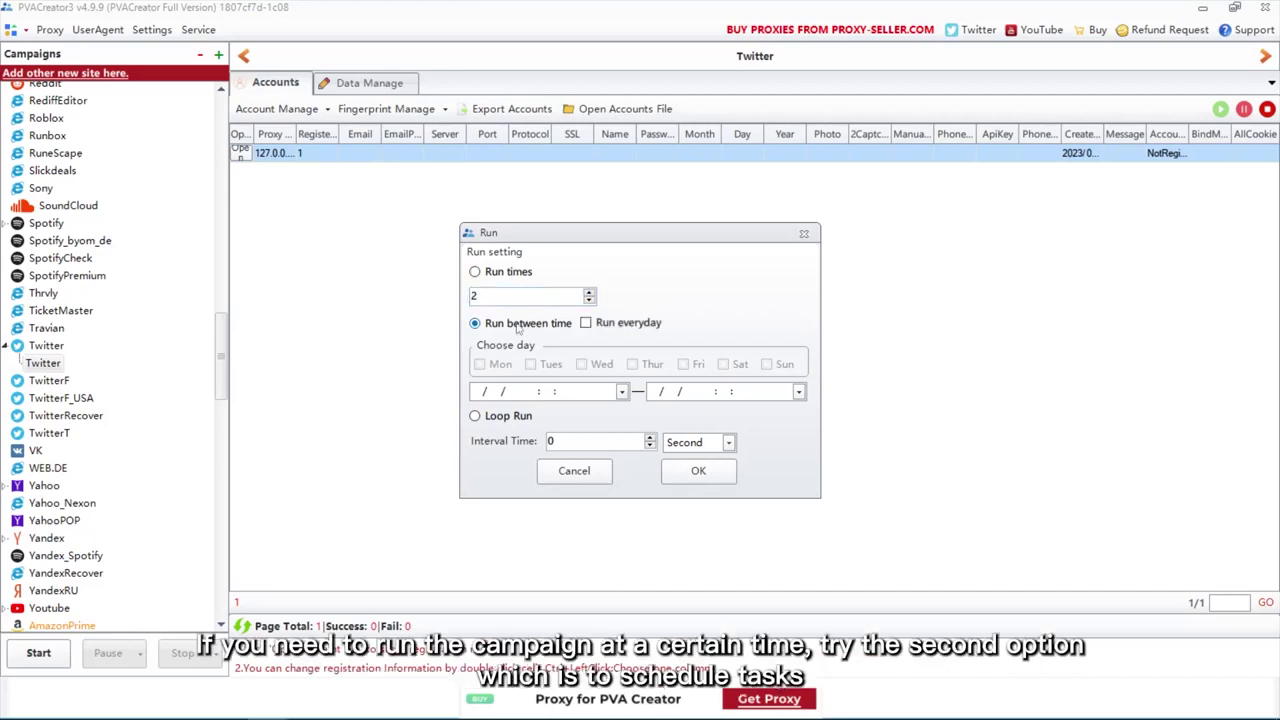
click(586, 323)
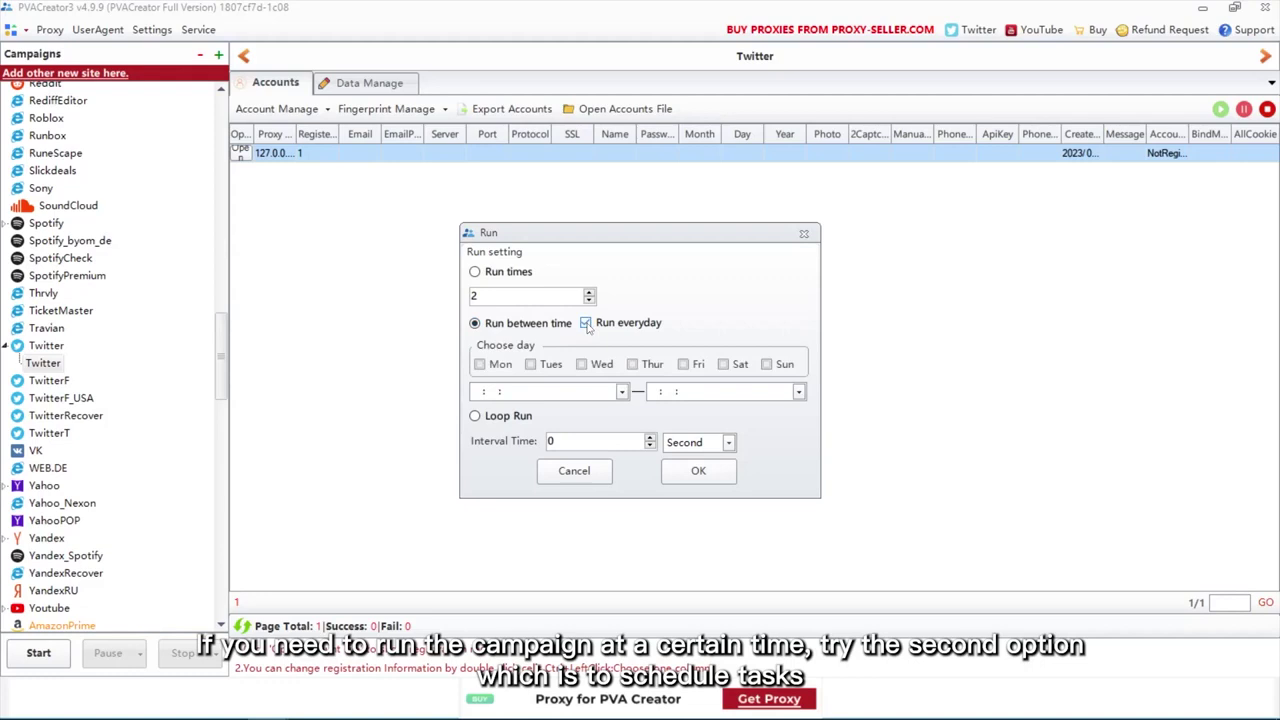
click(489, 416)
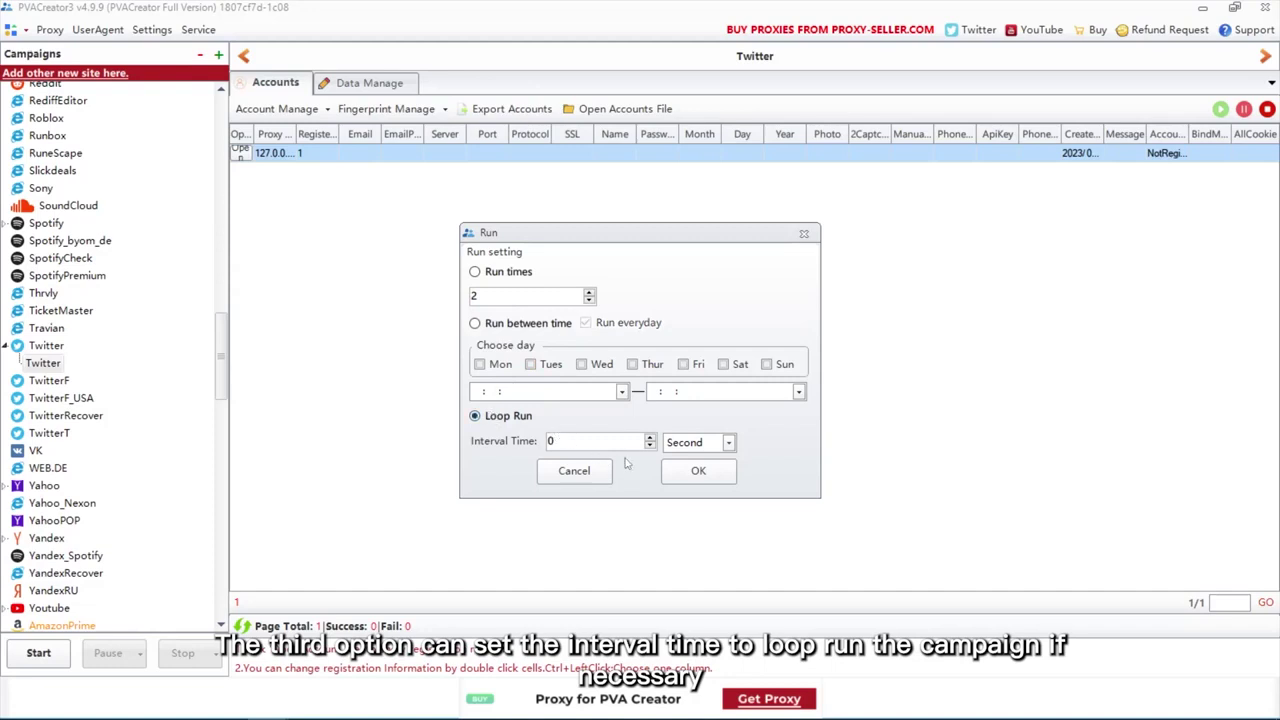
click(668, 473)
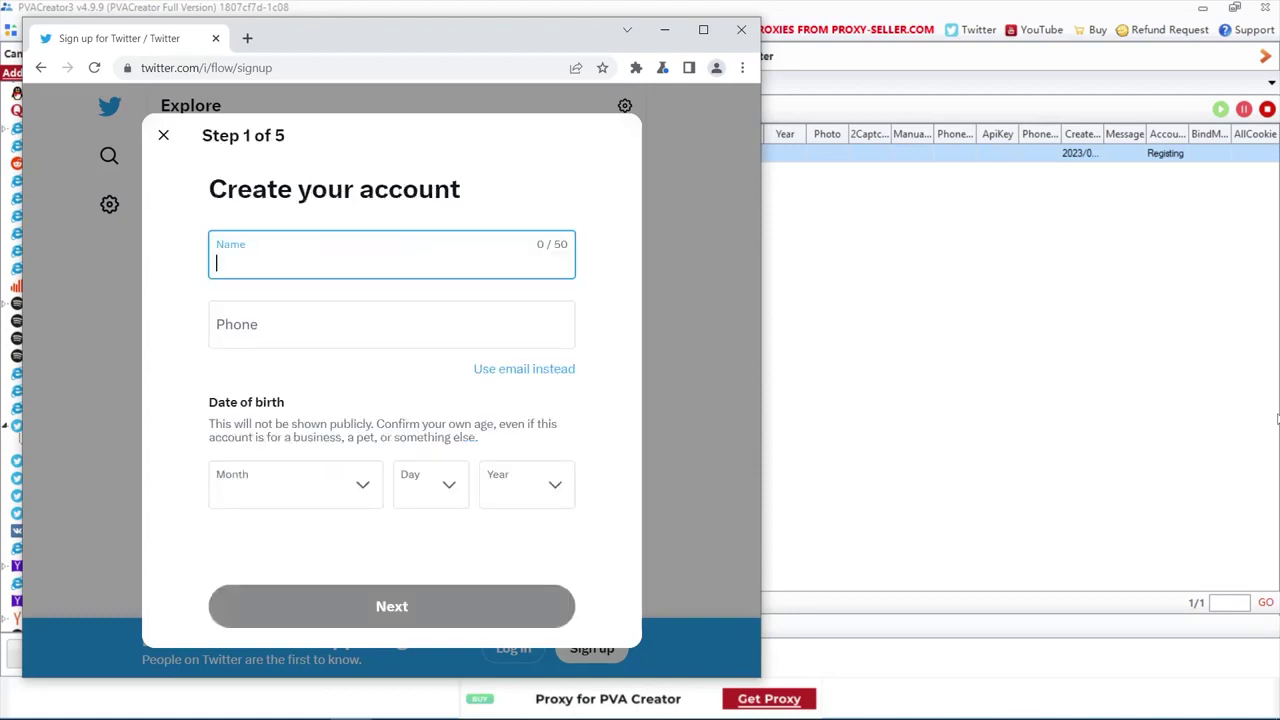
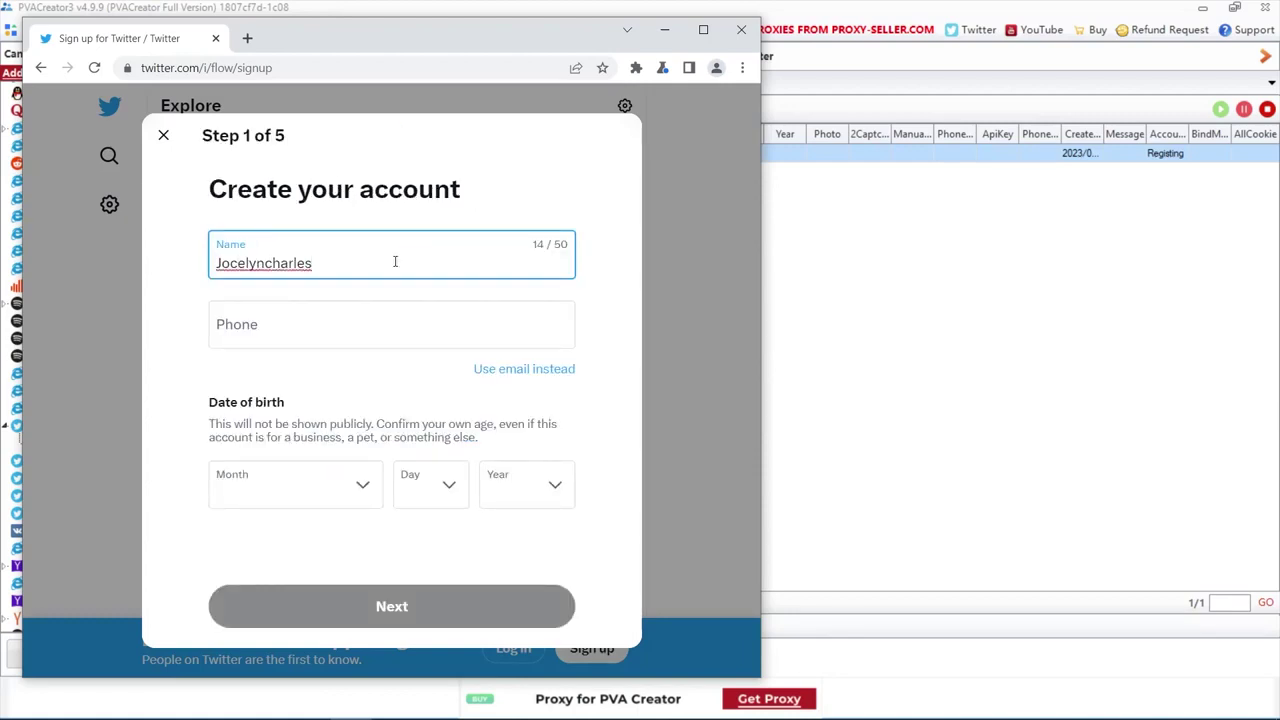
click(395, 331)
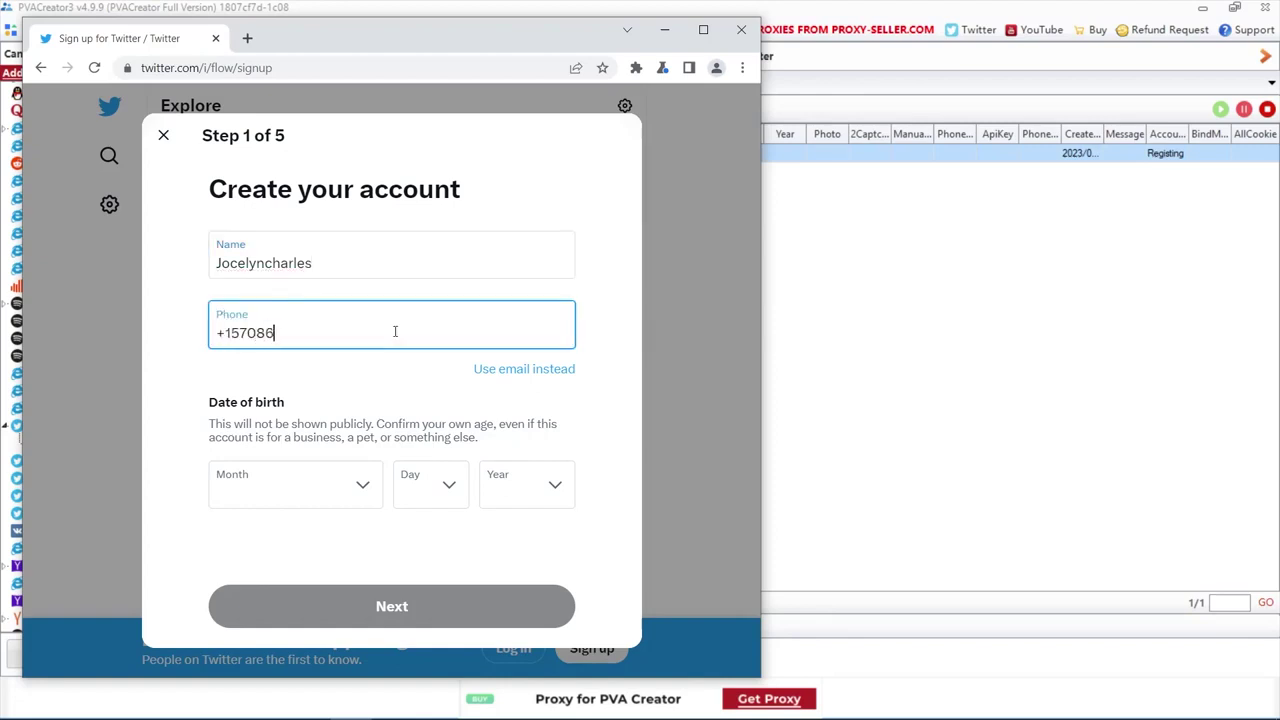
click(431, 492)
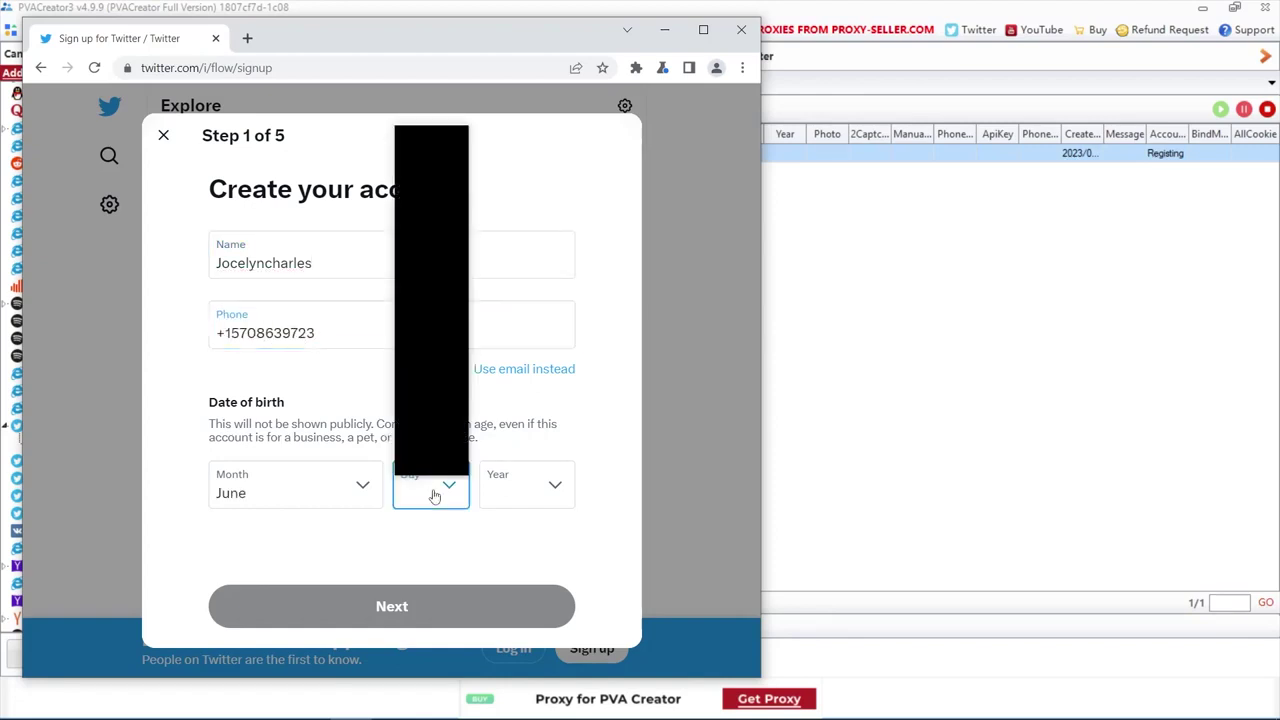
text(21)
click(528, 492)
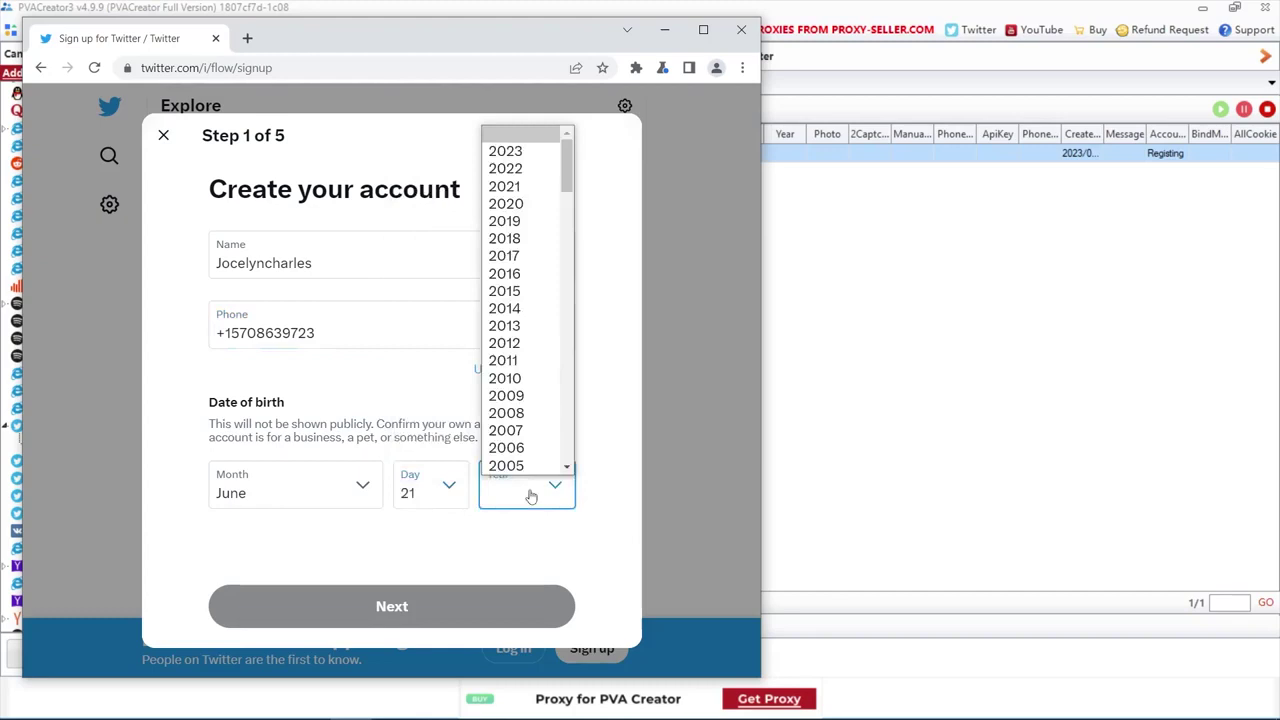
text(1983)
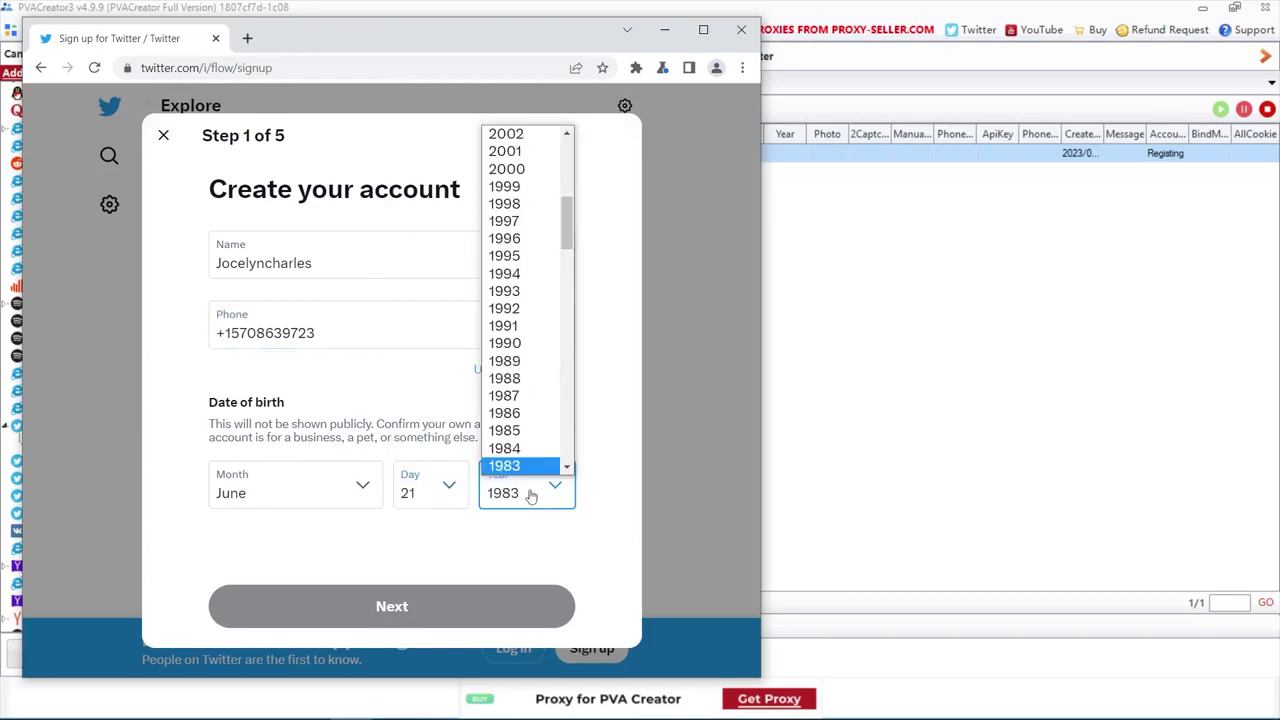
key(Return)
key(Return)
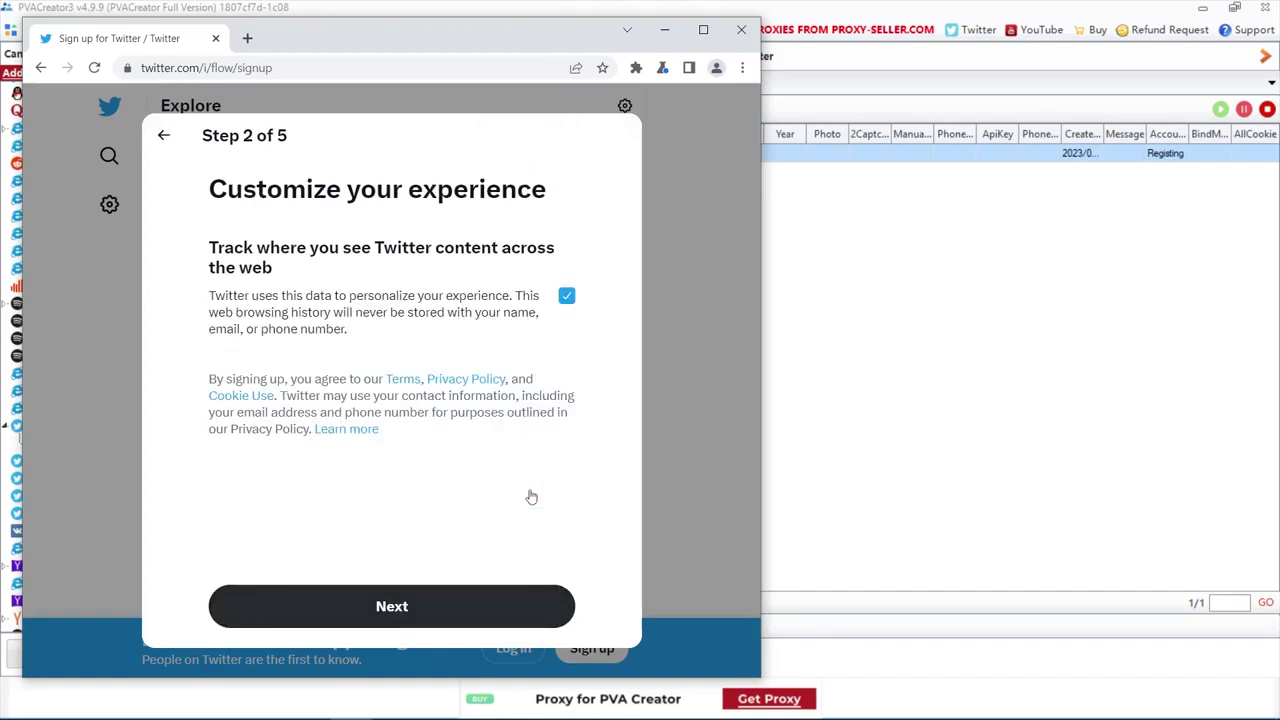
Step: Continue past Customize your experience and submit the signup details
key(Return)
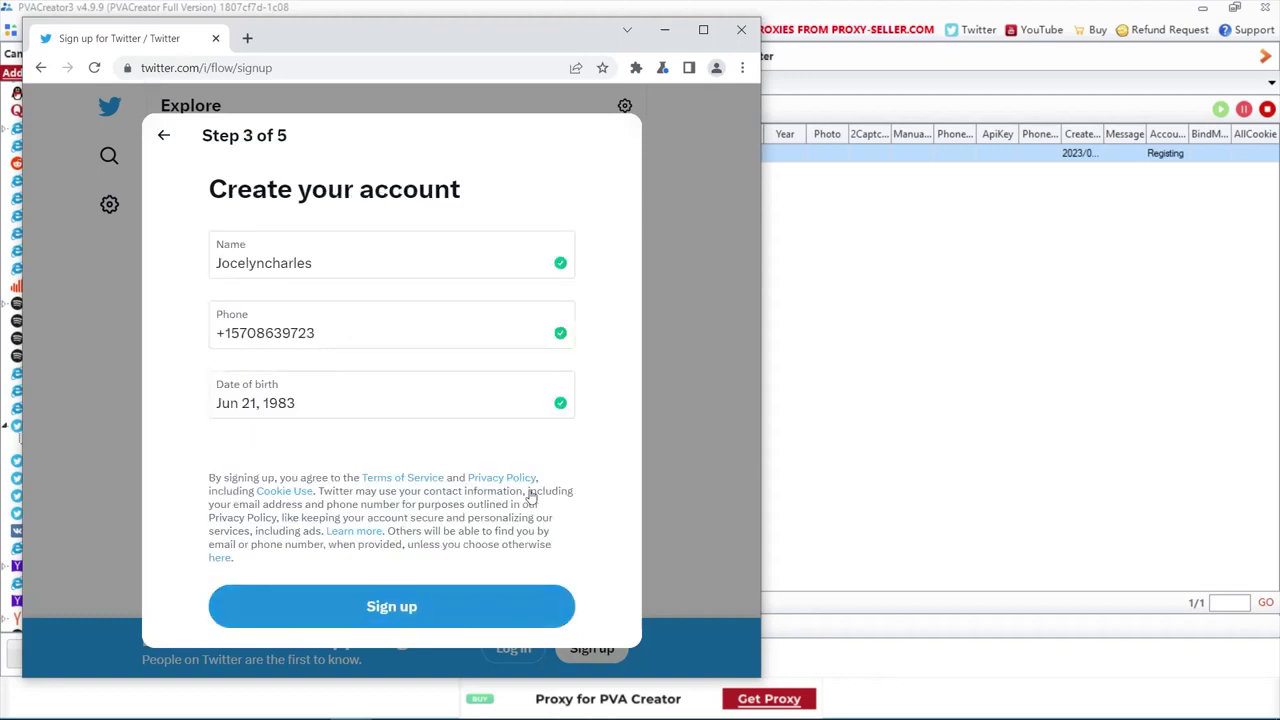
key(Return)
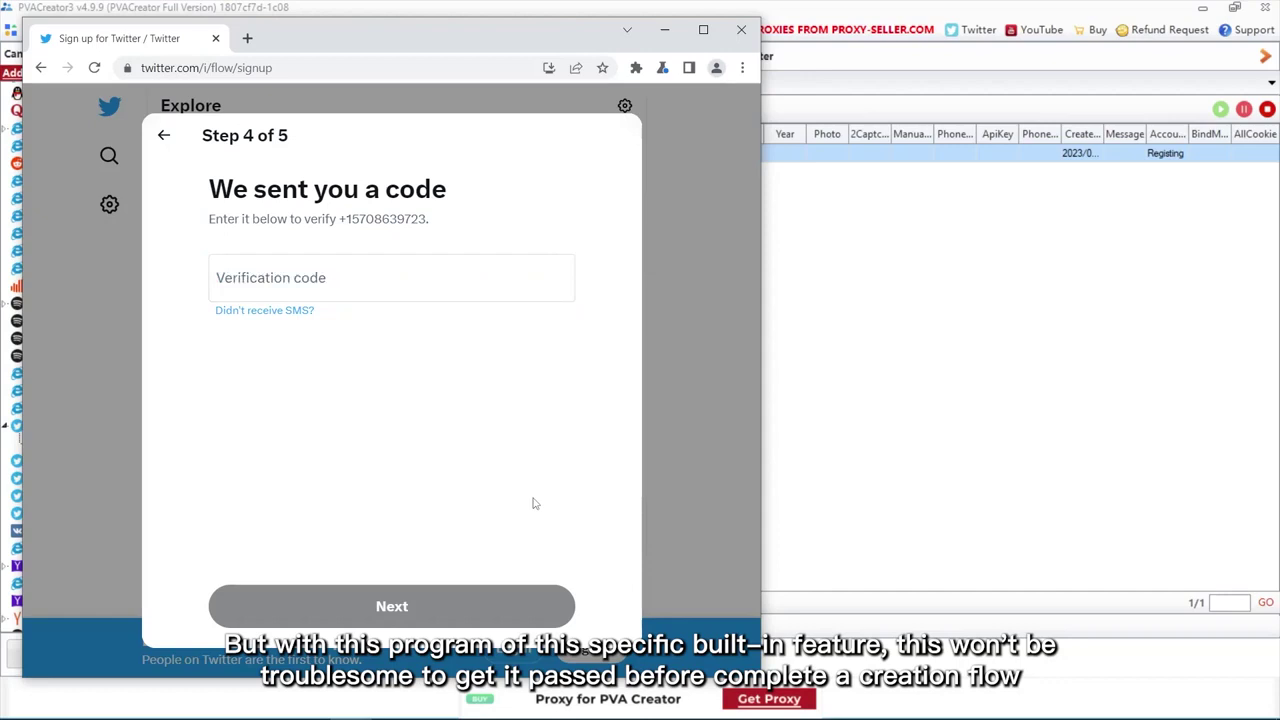
Step: Submit the SMS verification code, then type the account password on step 5
click(395, 285)
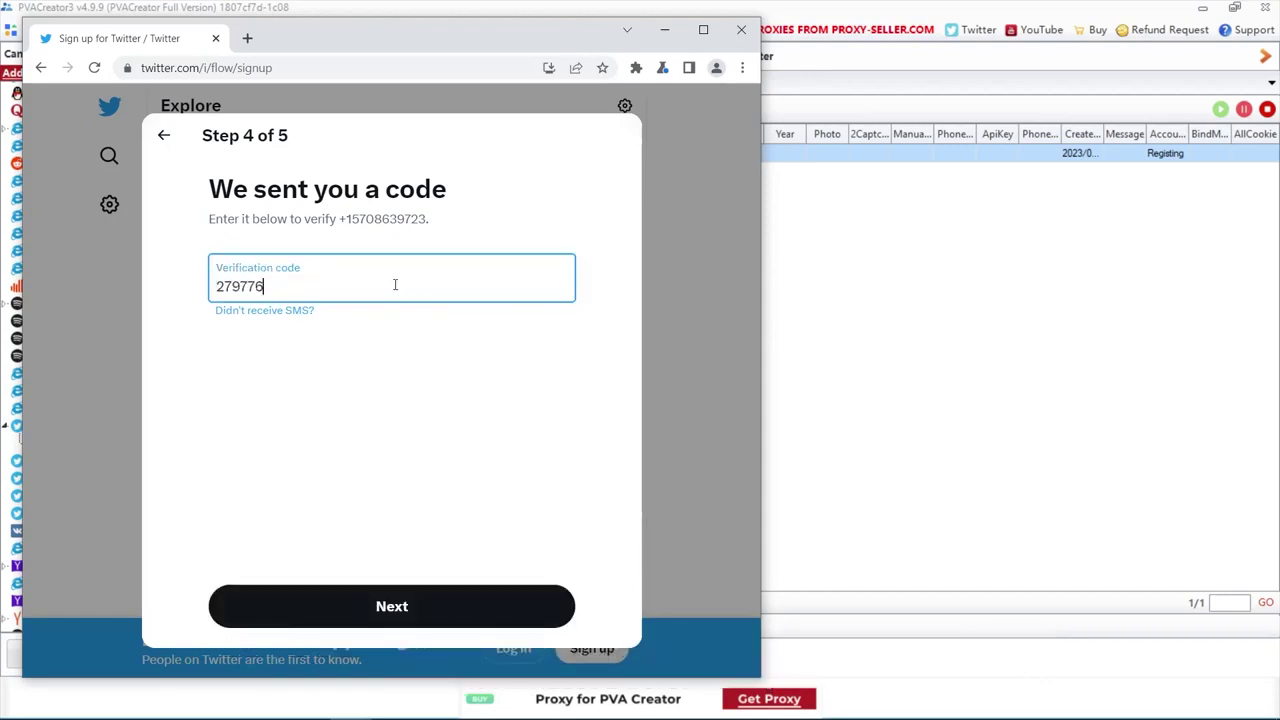
key(Return)
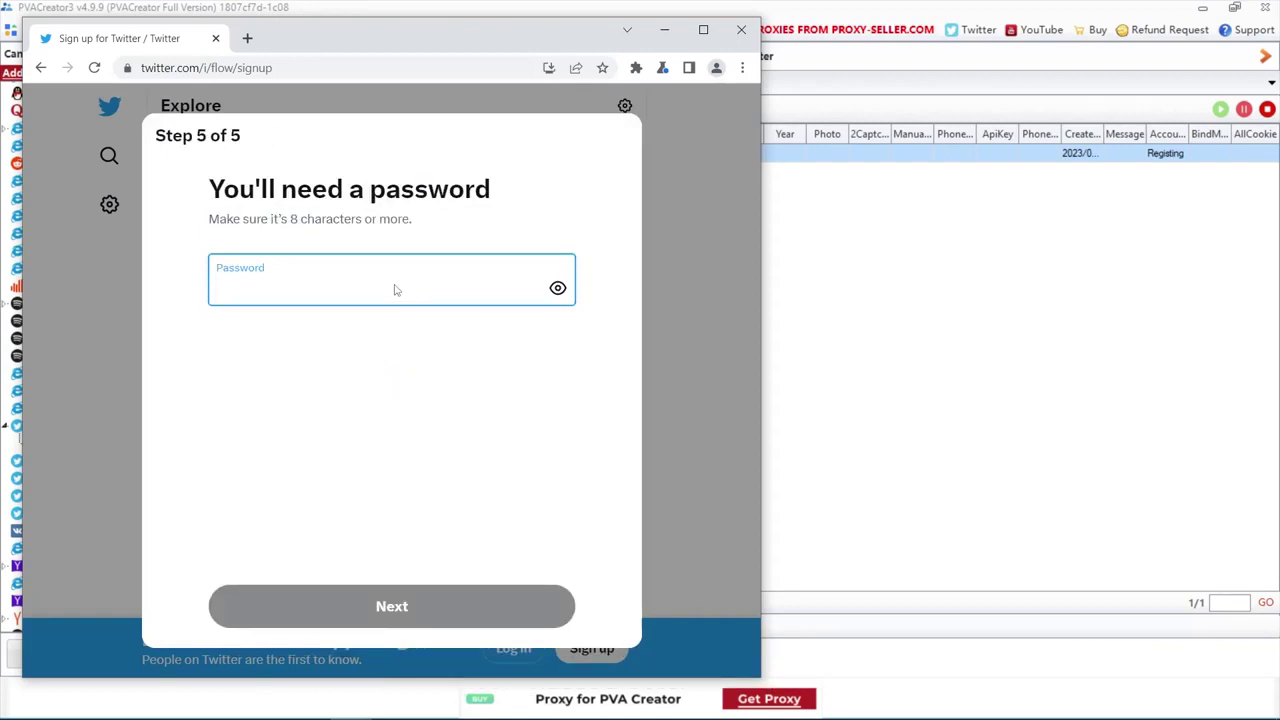
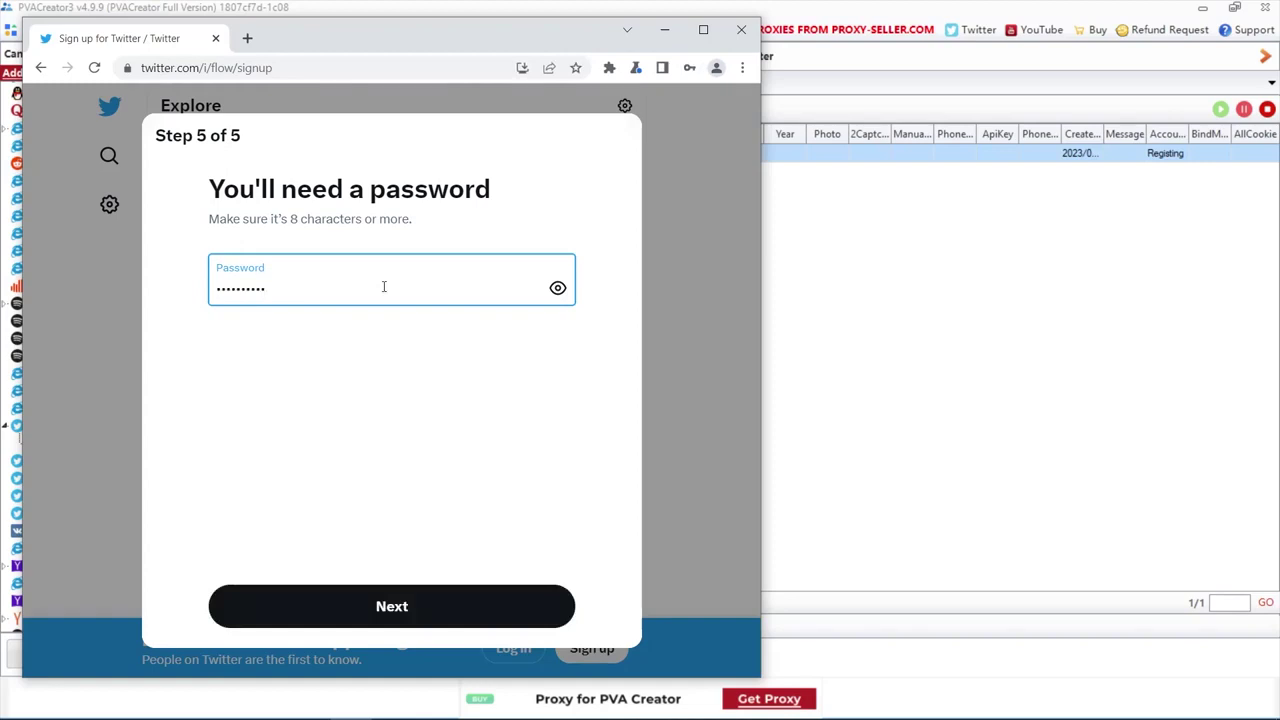
Step: Submit the entered password on Twitter's step 5 of 5 to finish the signup
key(Return)
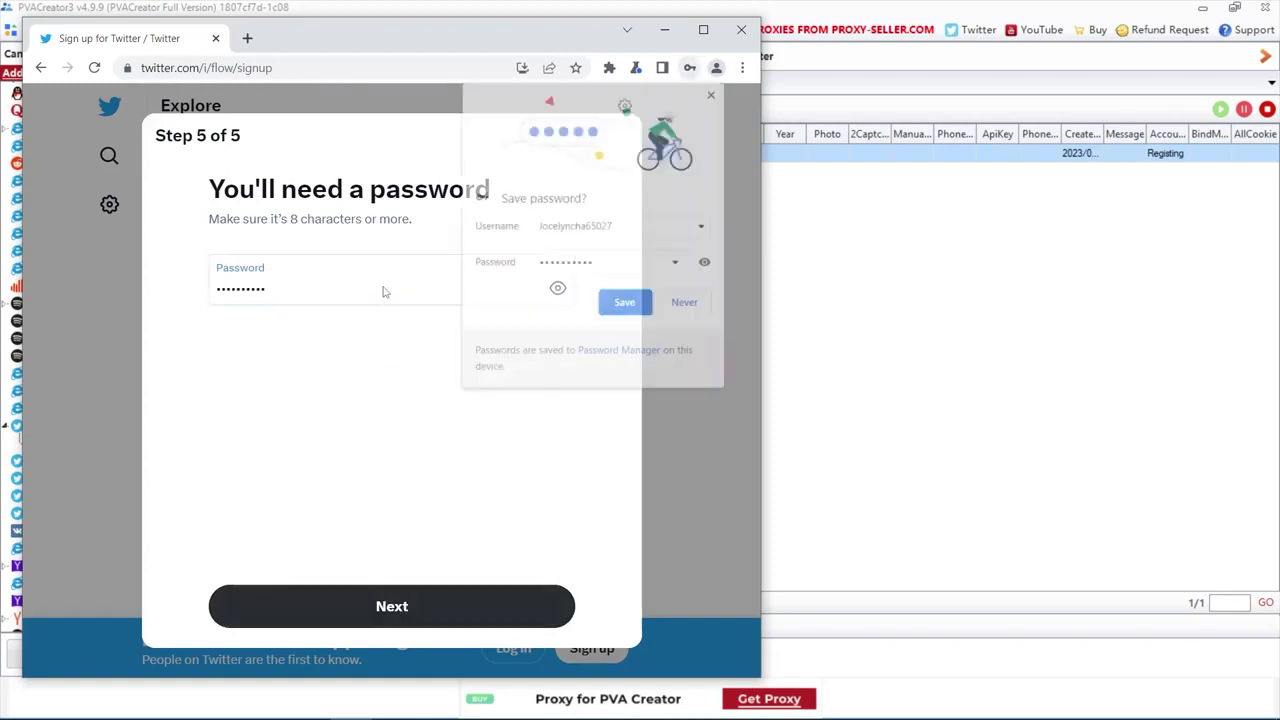